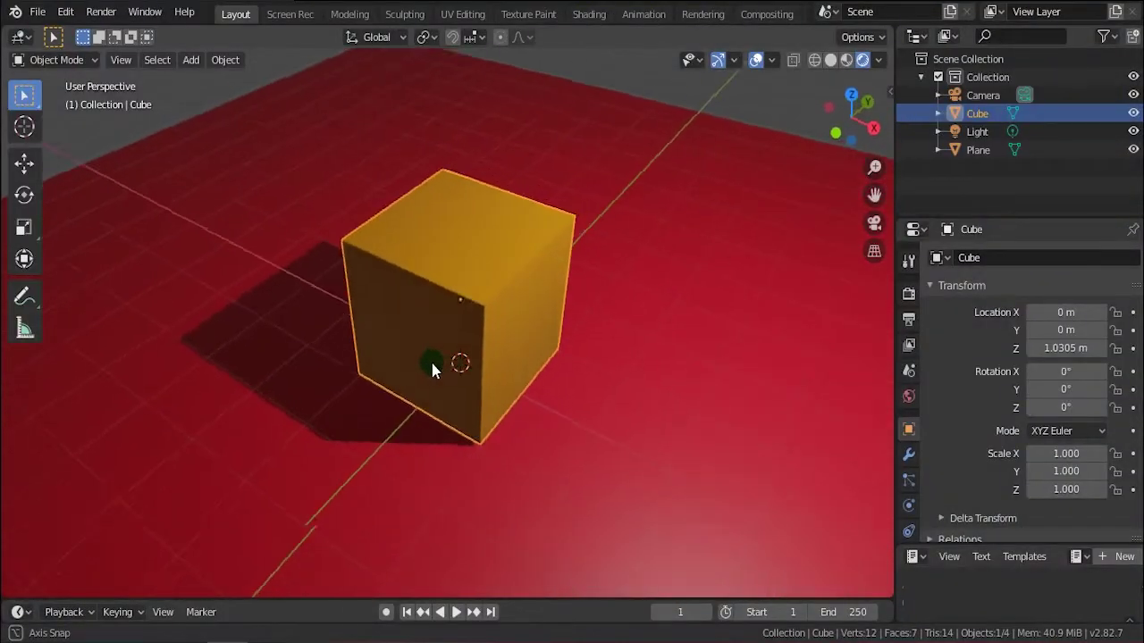
Switch the default cube from Object Mode into Edit Mode with face editing active.
mouse_move(431, 368)
middle_mouse_down()
mouse_move(227, 381)
mouse_move(503, 378)
mouse_move(245, 385)
middle_mouse_up()
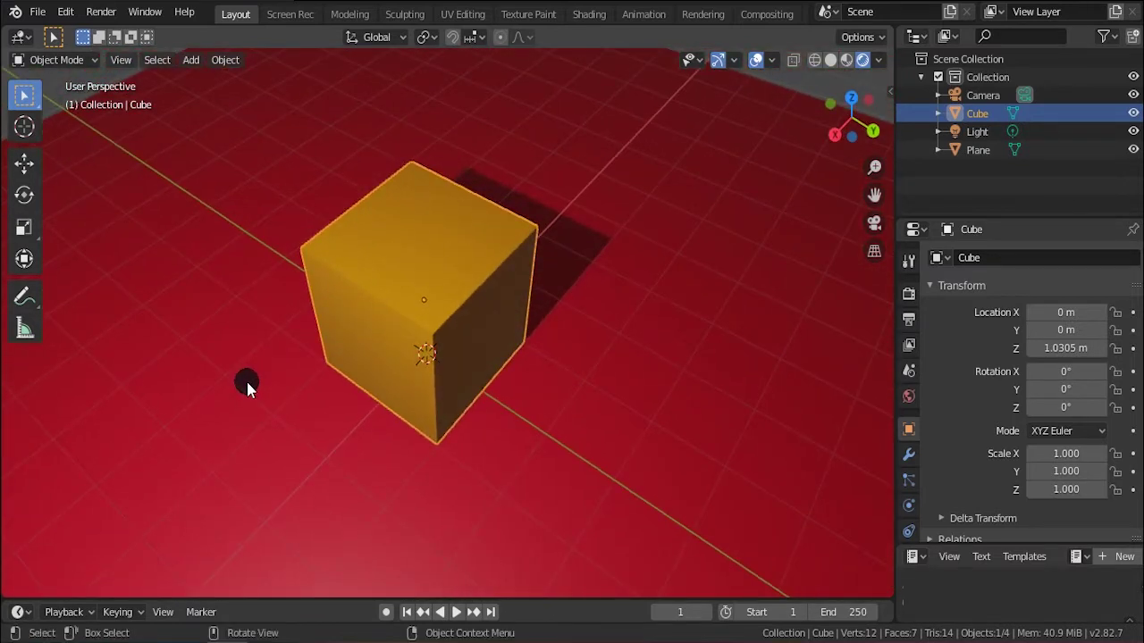
left_click(60, 63)
left_click(382, 261)
key("Tab")
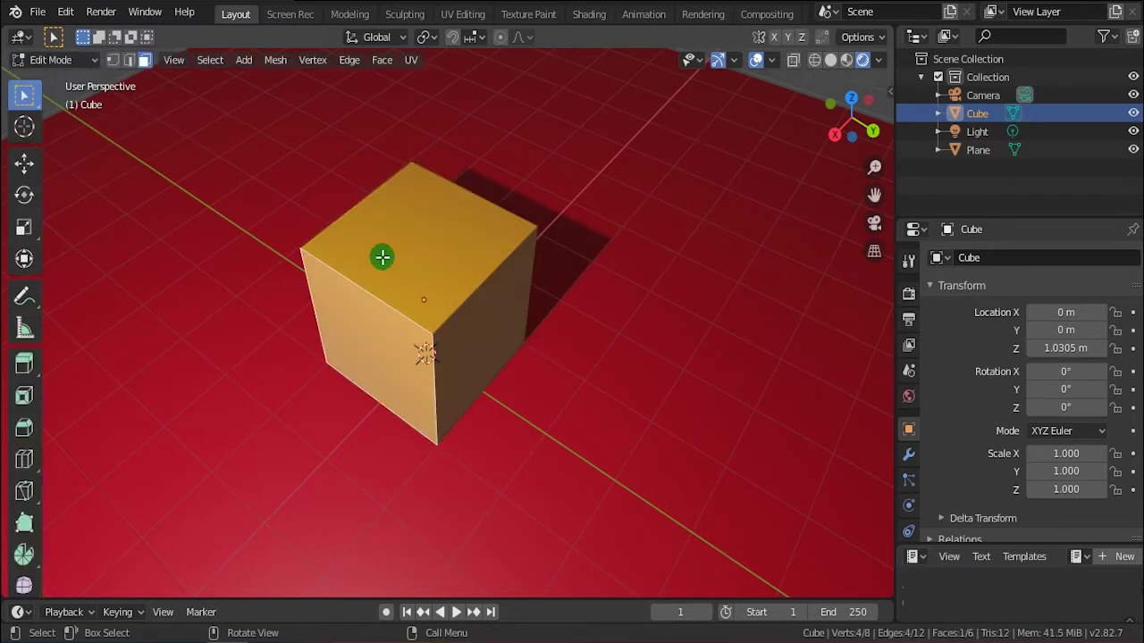
middle_click_drag(408, 348, 378, 324)
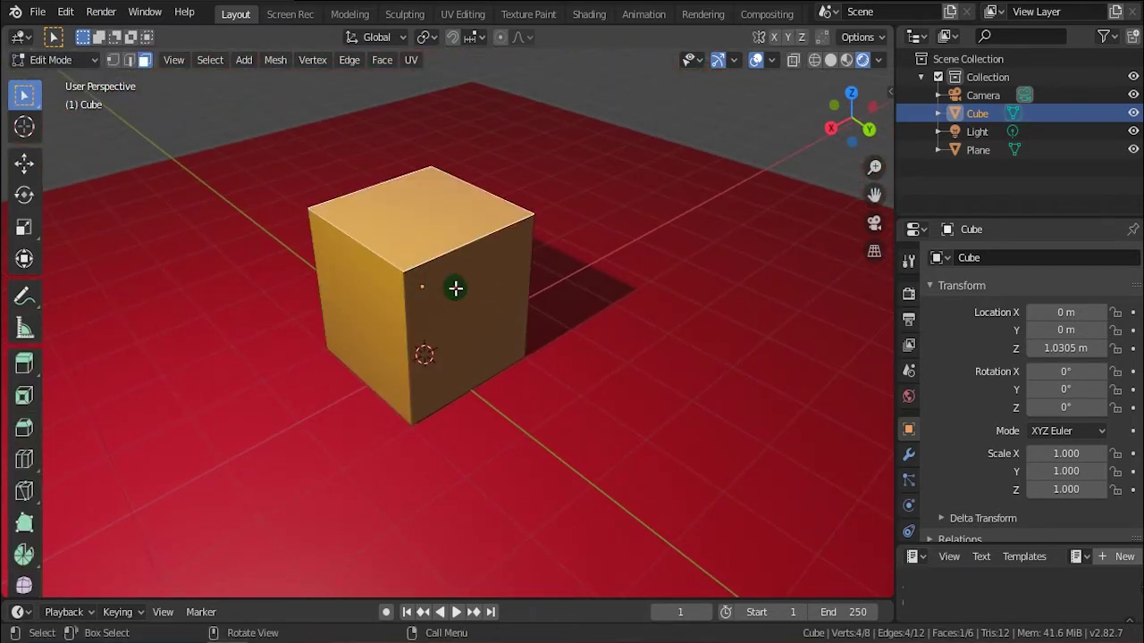
mouse_move(421, 360)
middle_mouse_down()
mouse_move(524, 381)
mouse_move(629, 375)
middle_mouse_up()
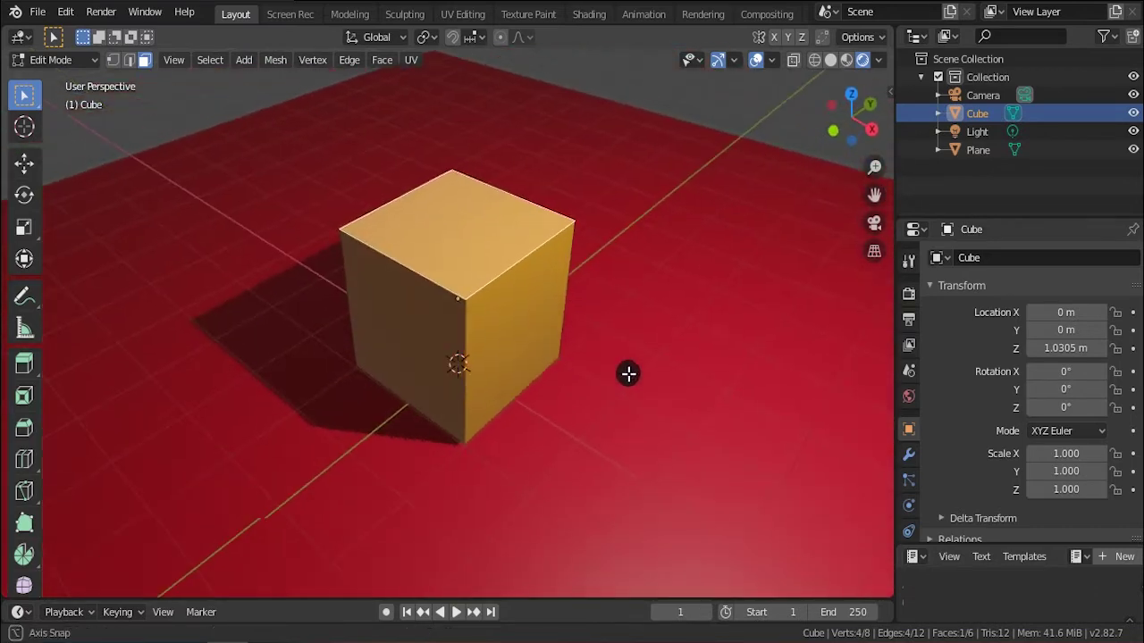
left_click_drag(442, 315, 281, 241)
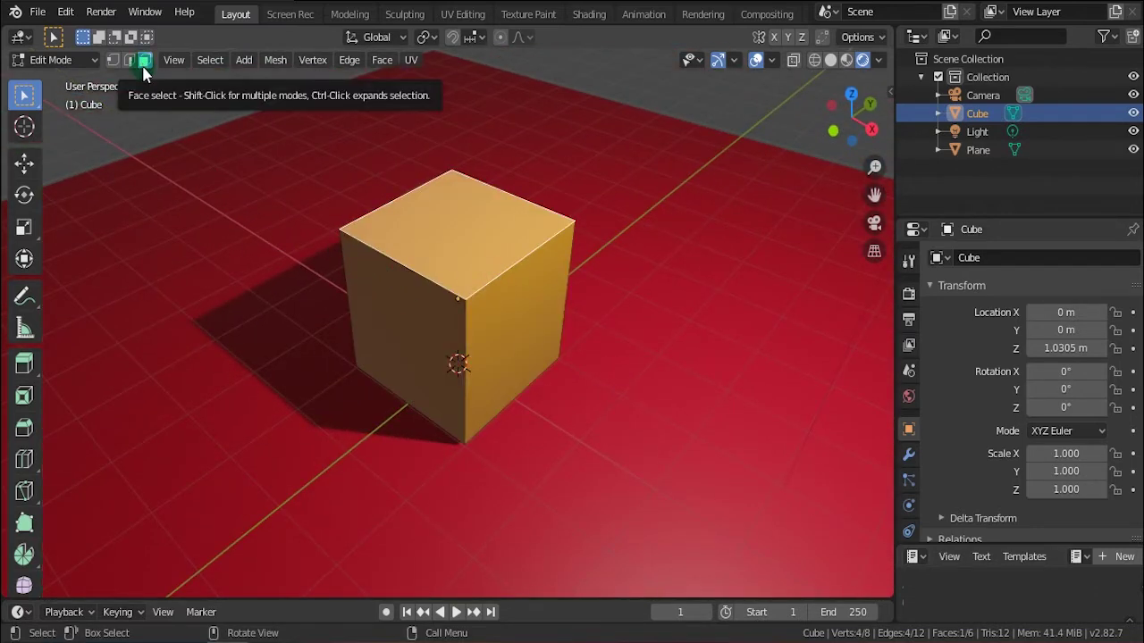
key("1")
key("3")
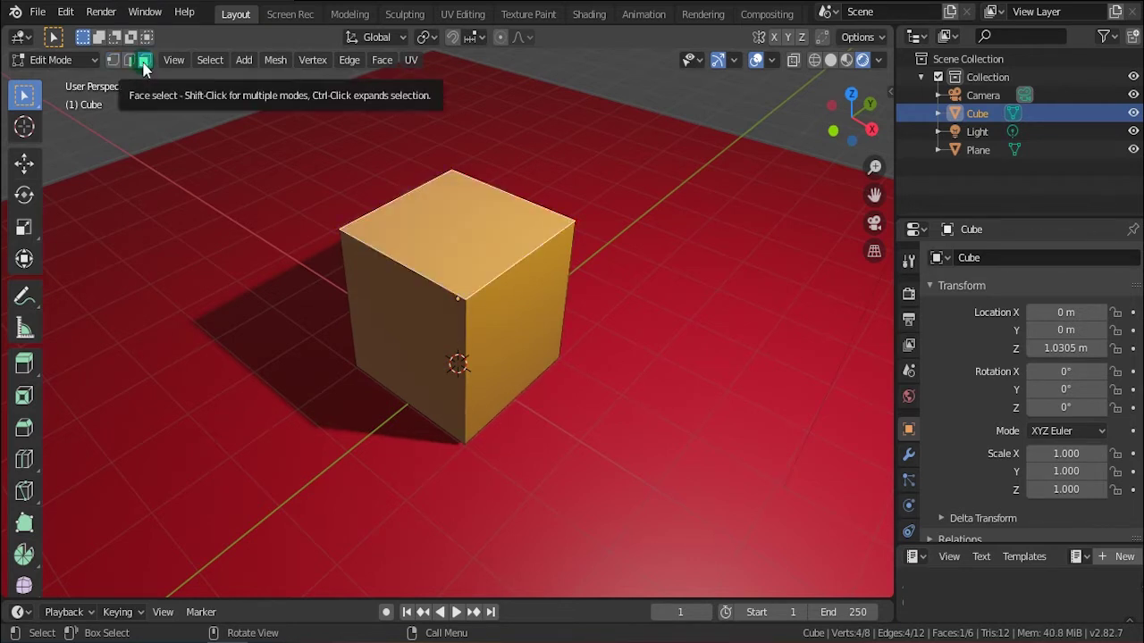
left_click(24, 364)
Extrude the cube's top face upward about 0.85 m with Extrude Region.
left_click(30, 368)
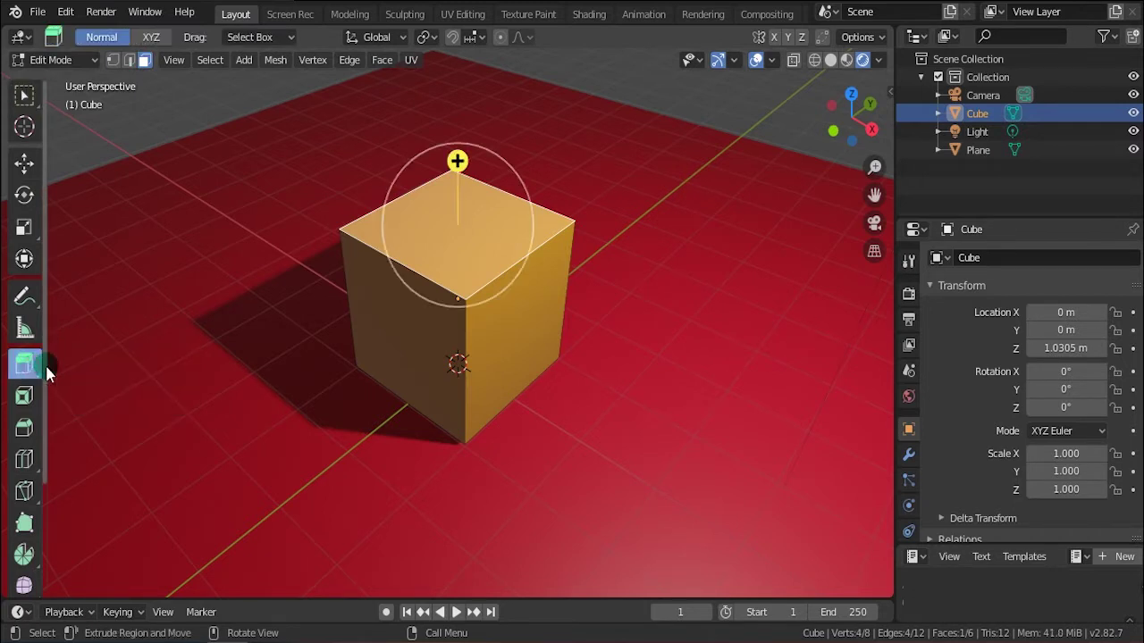
mouse_move(533, 370)
middle_mouse_down()
mouse_move(521, 347)
mouse_move(542, 380)
middle_mouse_up()
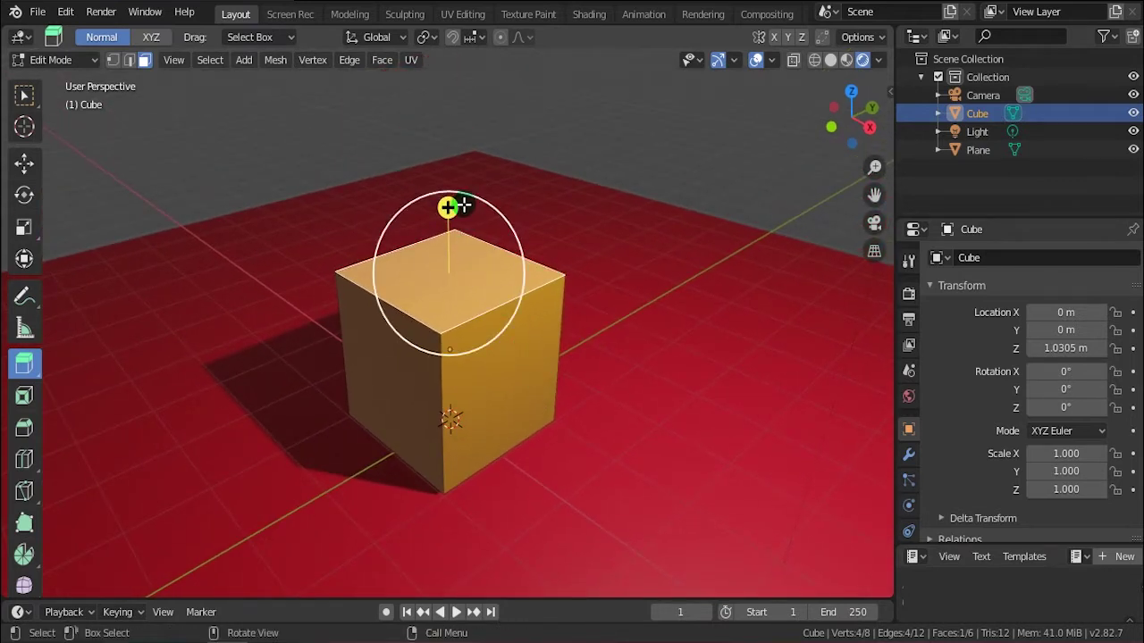
left_click_drag(448, 208, 454, 147)
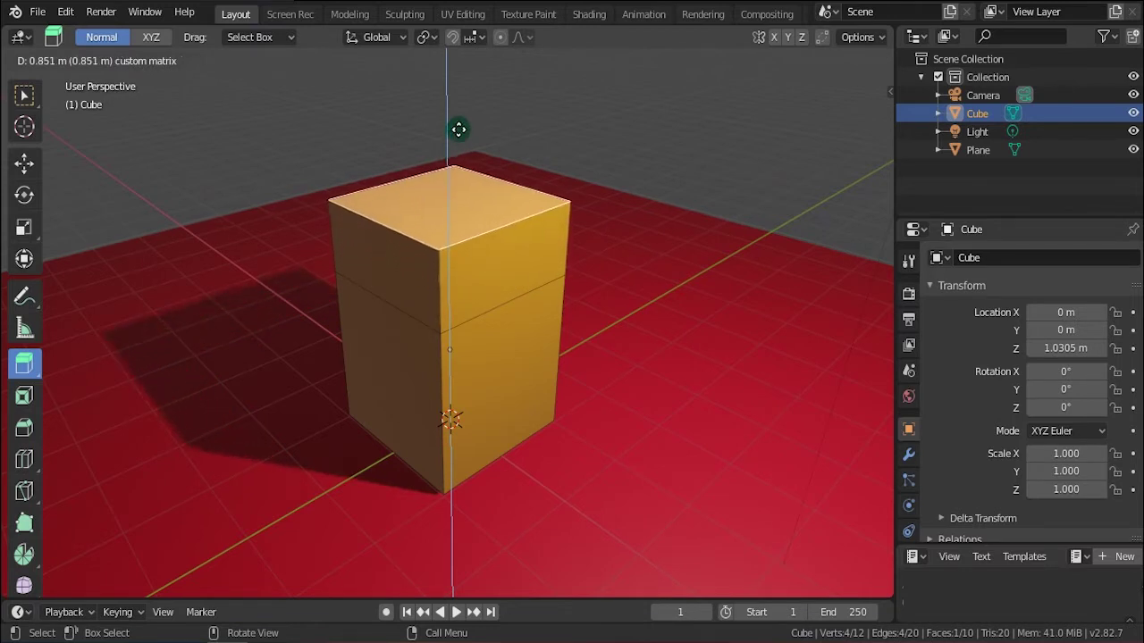
left_click_drag(455, 147, 447, 121)
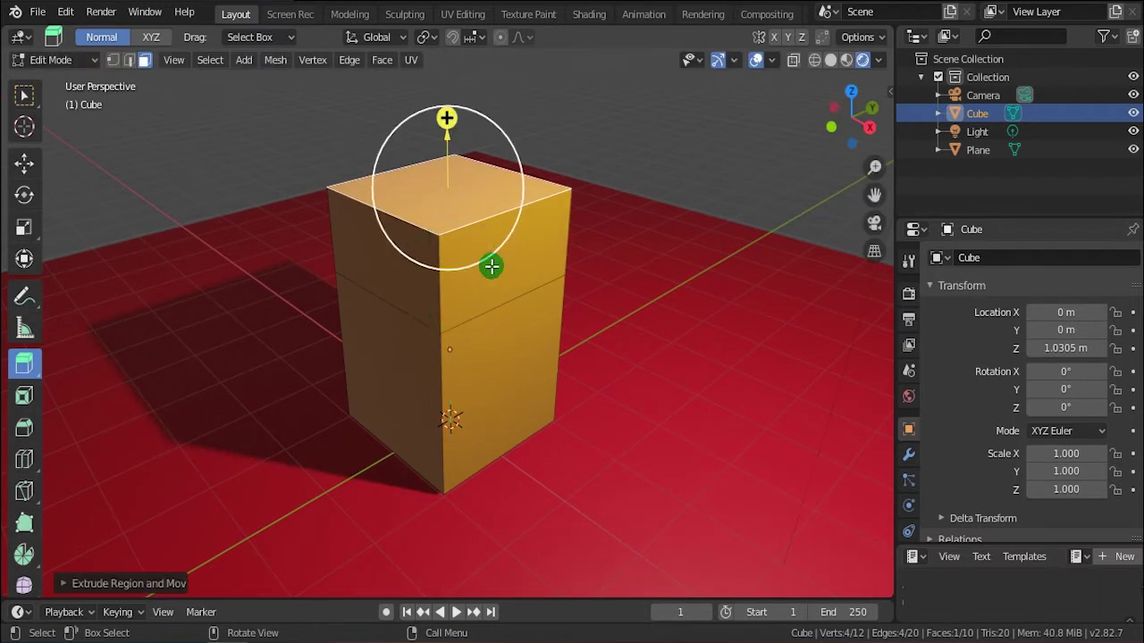
Extrude an upper side face out to the left, forming an L-shape.
left_click(488, 286)
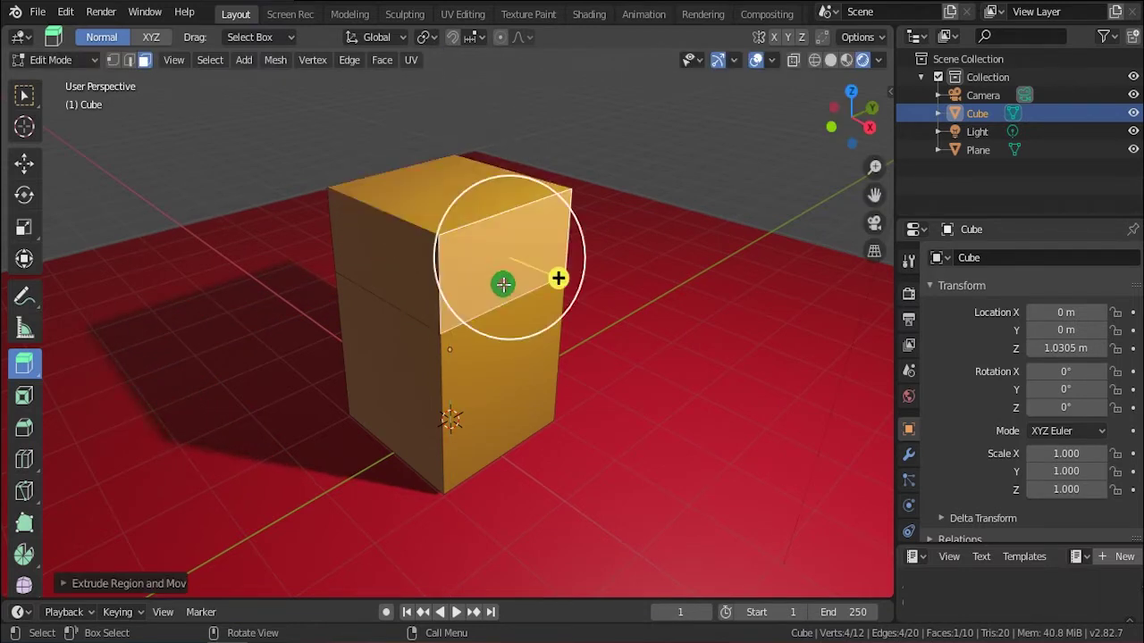
left_click(381, 272)
left_click_drag(322, 275, 224, 304)
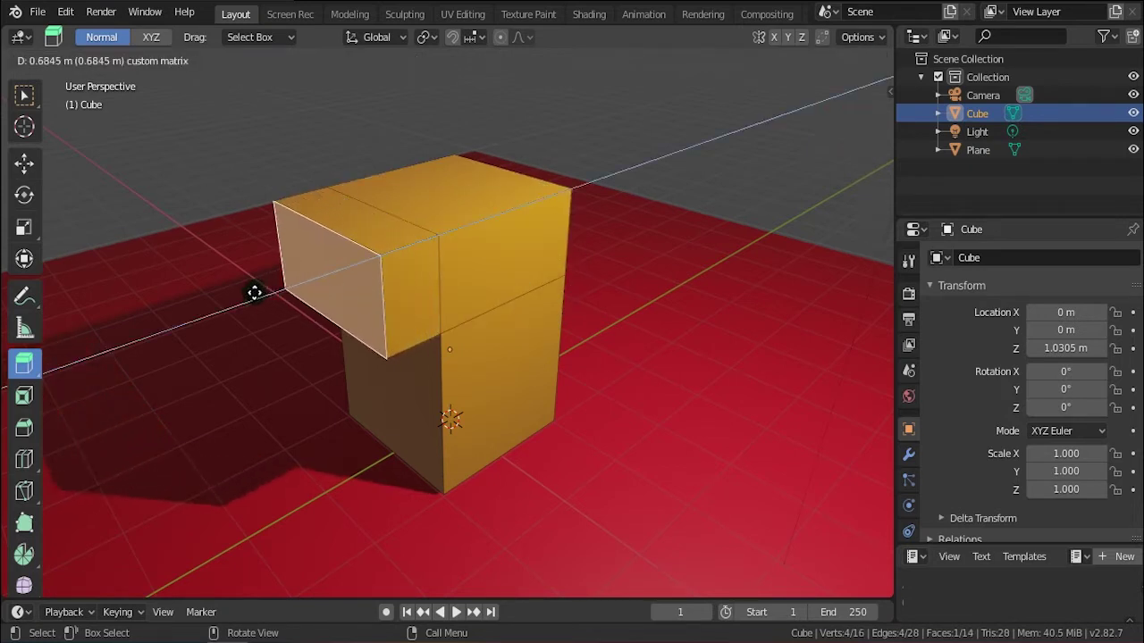
middle_click_drag(497, 405, 467, 406)
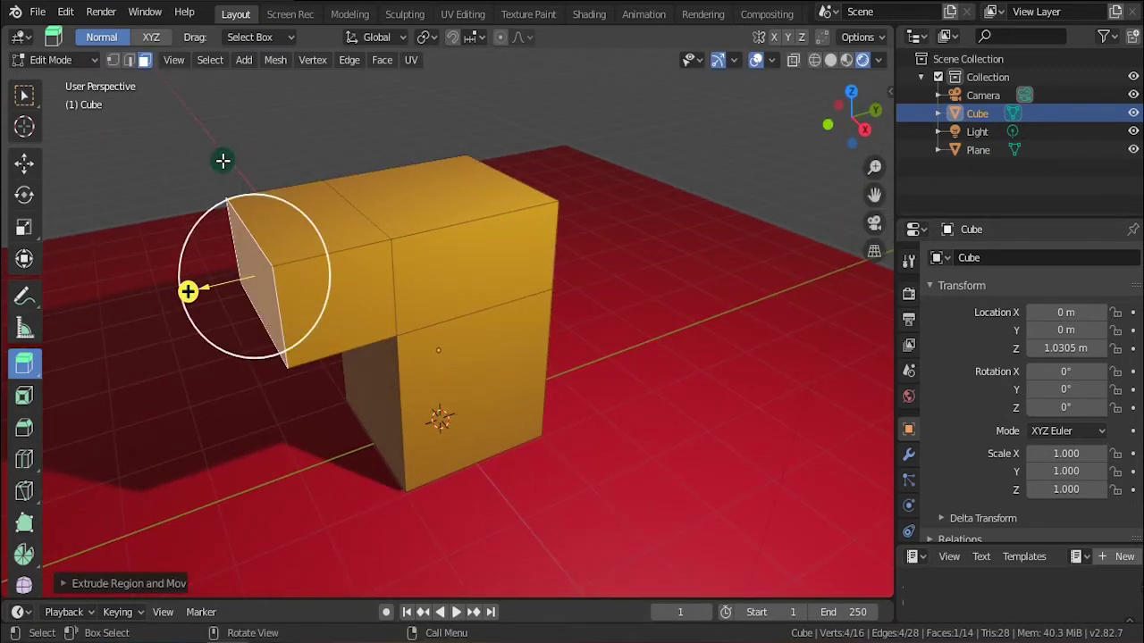
left_click(131, 59)
Select a top edge of the column and extrude it into an angled flap.
middle_click_drag(526, 266, 480, 260)
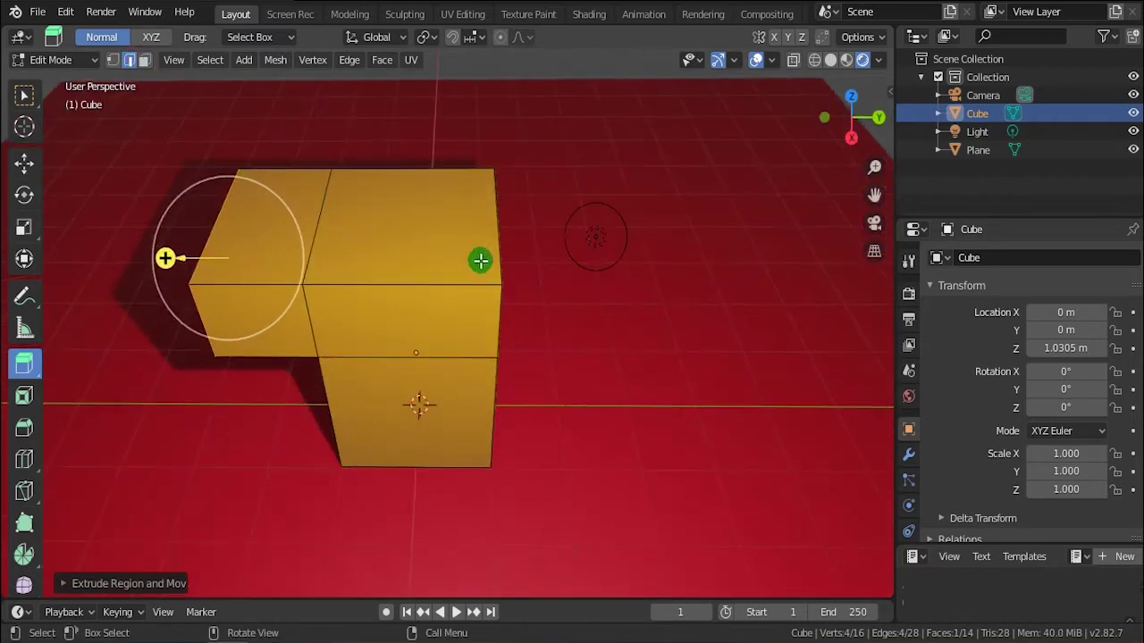
left_click(498, 231)
middle_click_drag(480, 331, 526, 331)
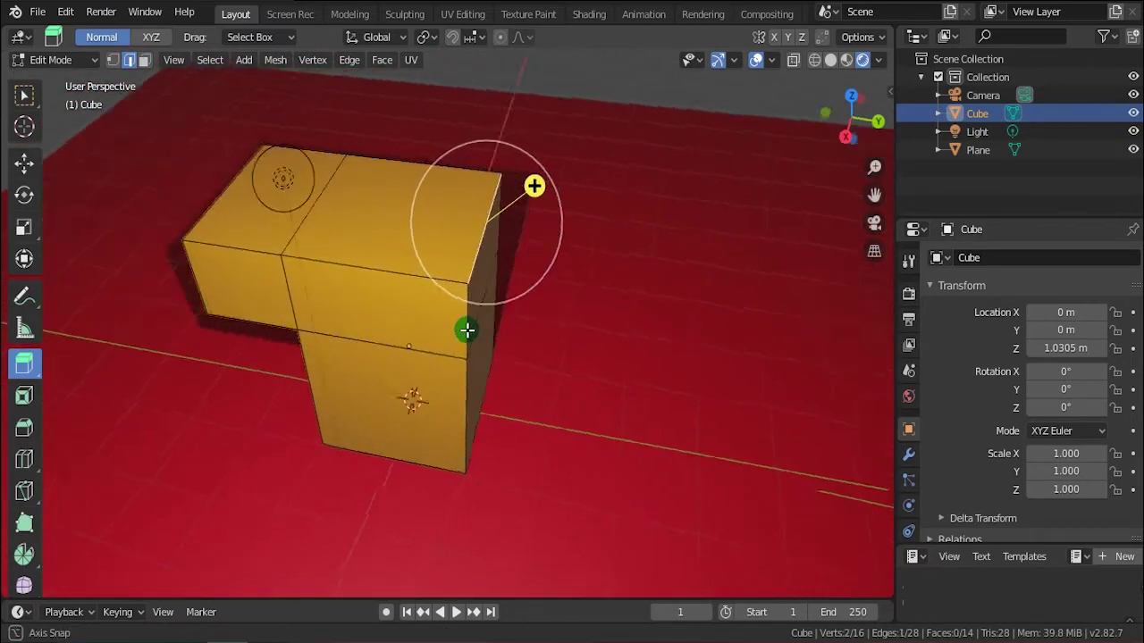
left_click_drag(554, 149, 646, 89)
mouse_move(639, 108)
middle_mouse_down()
mouse_move(598, 313)
mouse_move(609, 299)
middle_mouse_up()
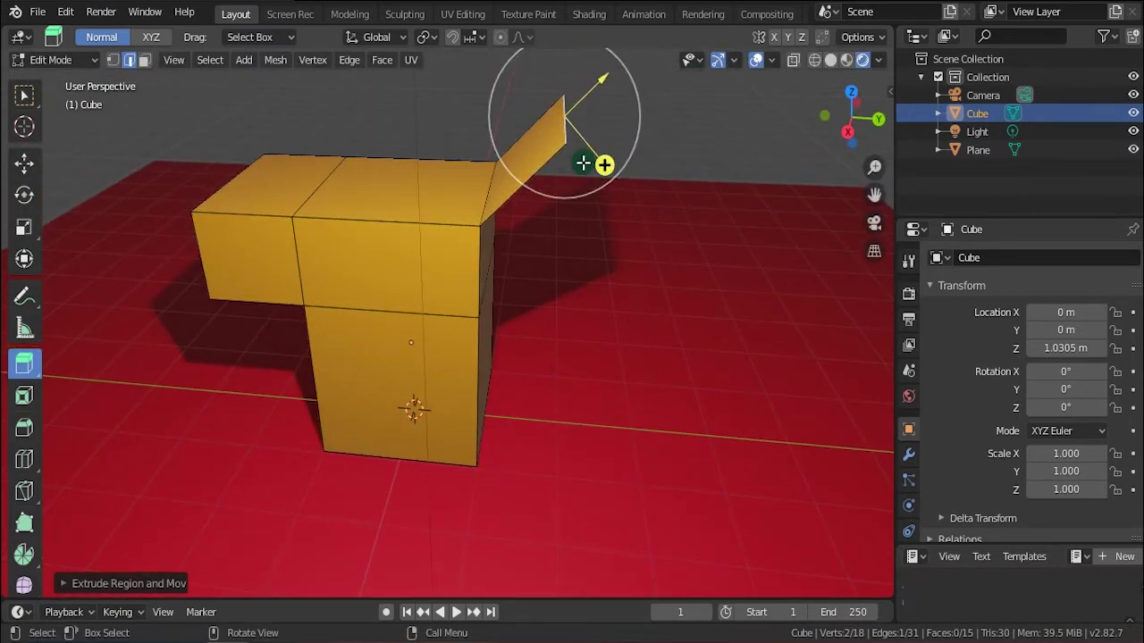
Extend the flap with further folded segments, then set extrude orientation to XYZ.
mouse_move(606, 164)
left_mouse_down()
mouse_move(566, 120)
mouse_move(662, 195)
mouse_move(661, 181)
left_mouse_up()
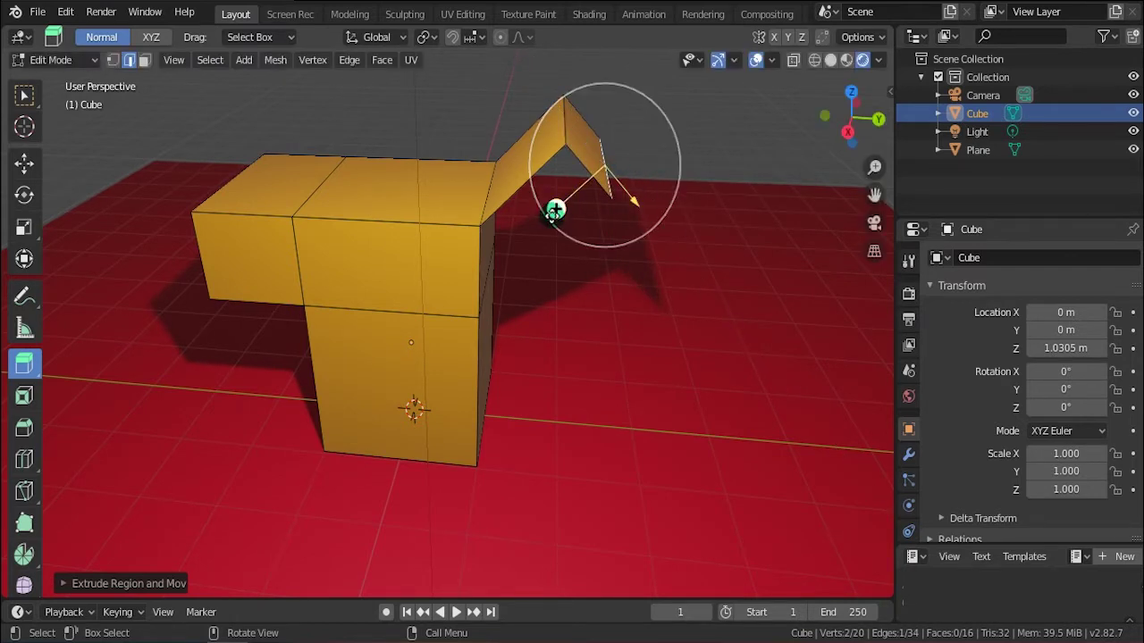
mouse_move(556, 209)
left_mouse_down()
mouse_move(608, 179)
mouse_move(684, 176)
left_mouse_up()
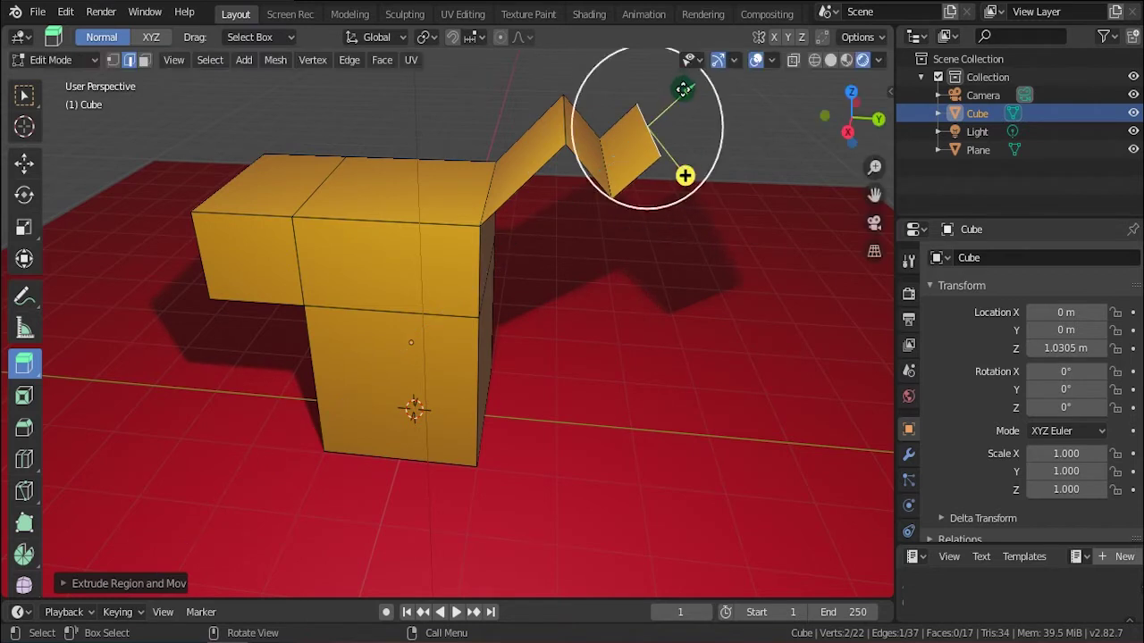
mouse_move(682, 89)
left_mouse_down()
mouse_move(693, 93)
mouse_move(676, 110)
mouse_move(707, 81)
mouse_move(686, 92)
left_mouse_up()
middle_click_drag(408, 352, 495, 364)
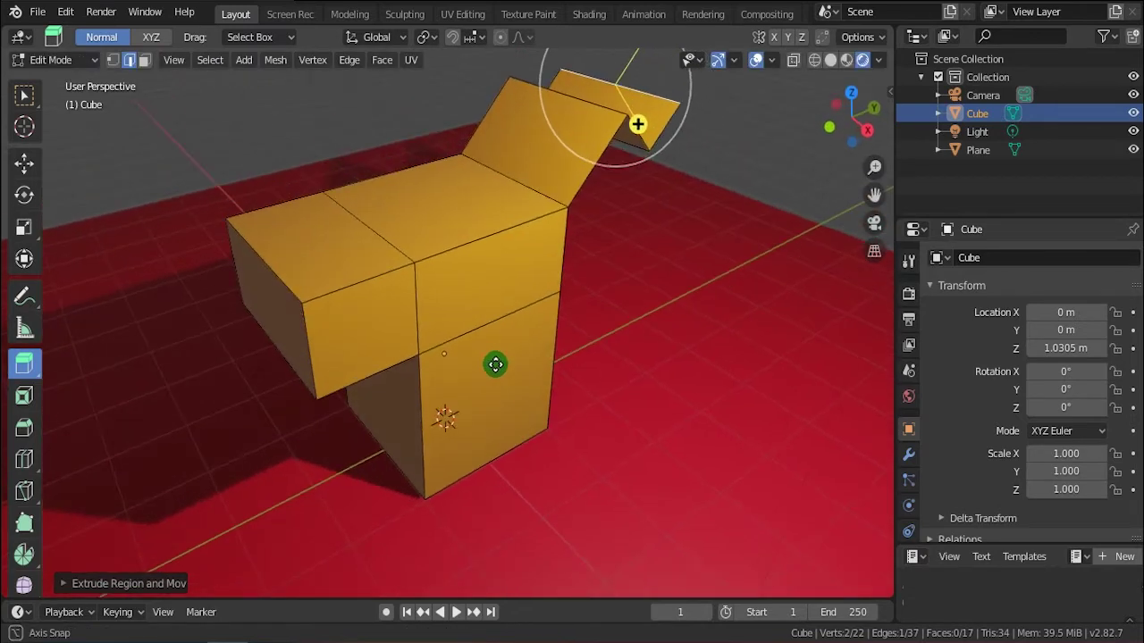
left_click(152, 39)
Select the left block's end face, extrude it further left twice, and undo the second extrusion.
left_click(349, 238)
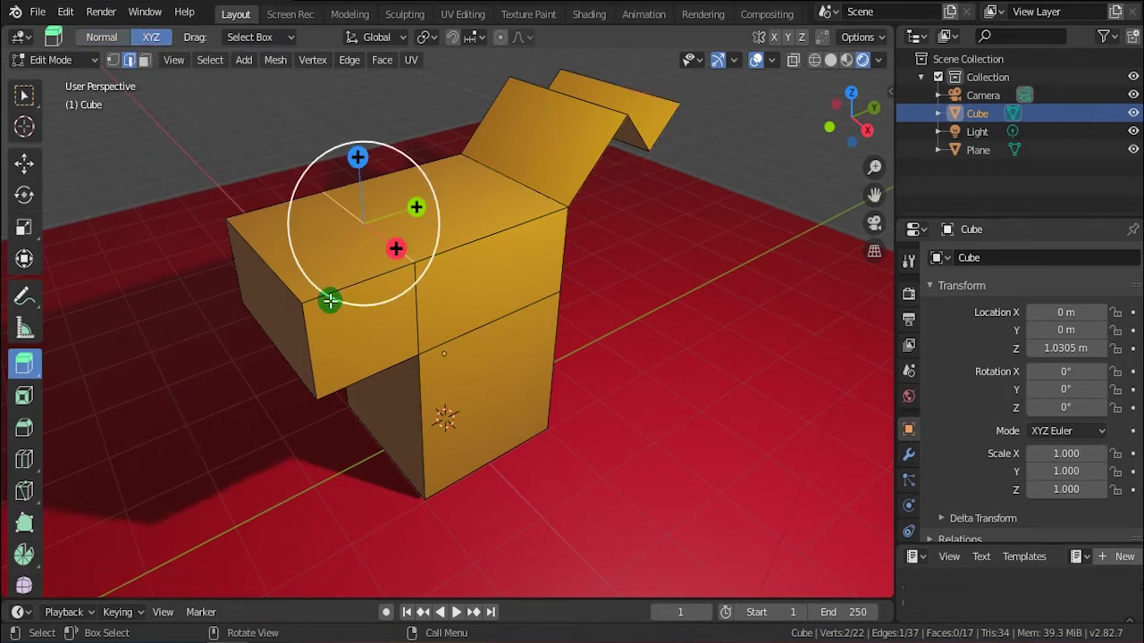
left_click(146, 62)
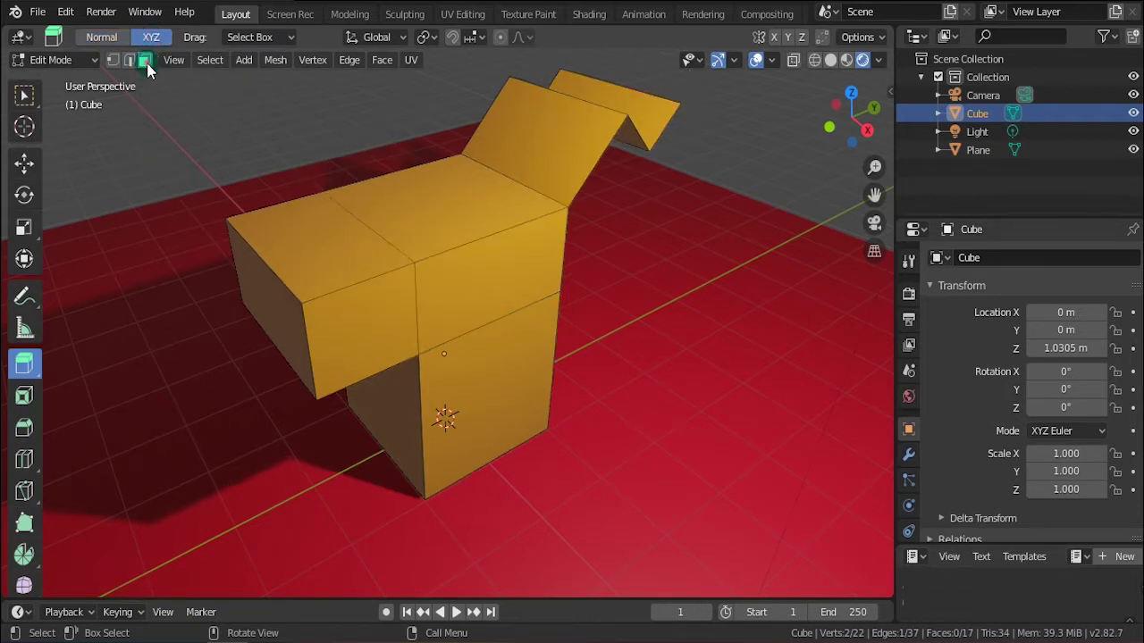
left_click(318, 236)
middle_click_drag(427, 485, 396, 485)
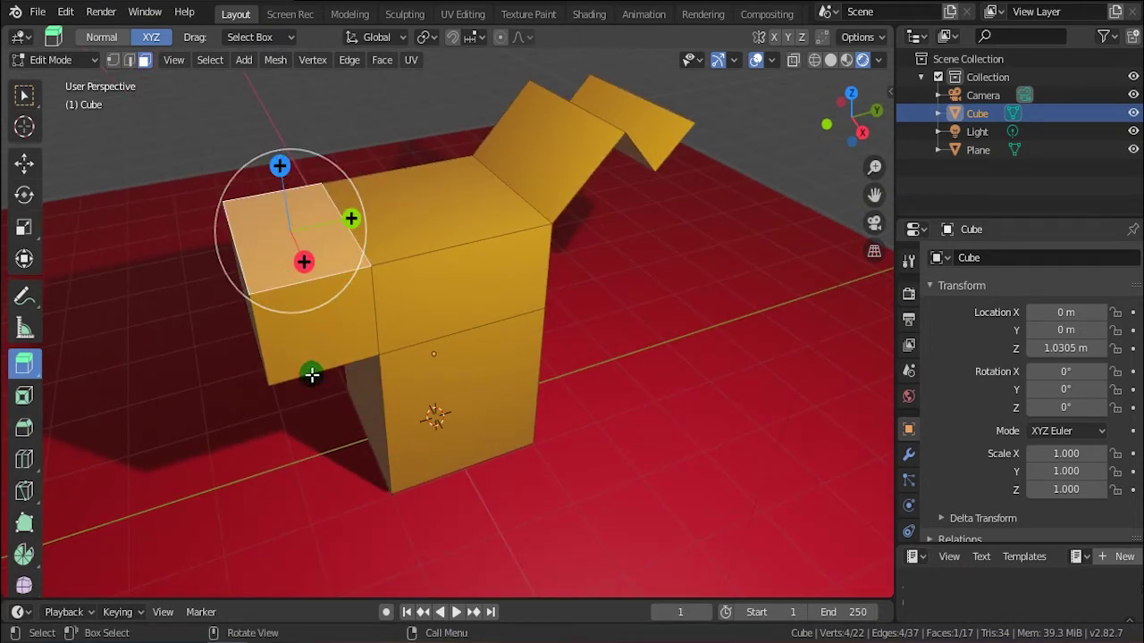
middle_click_drag(311, 374, 355, 399)
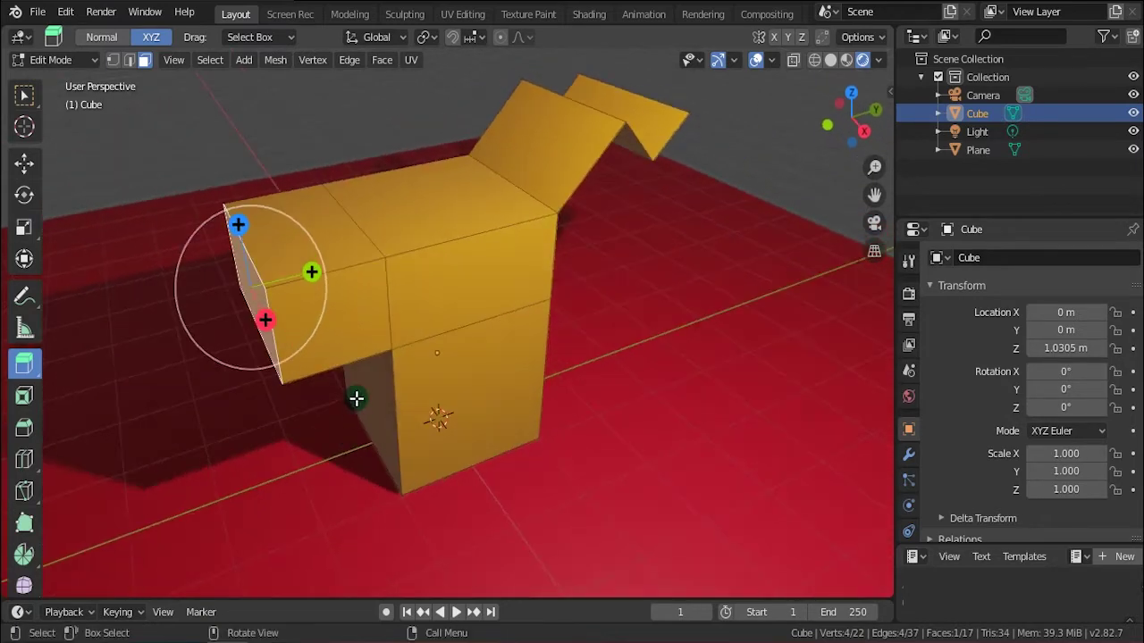
left_click_drag(319, 286, 219, 294)
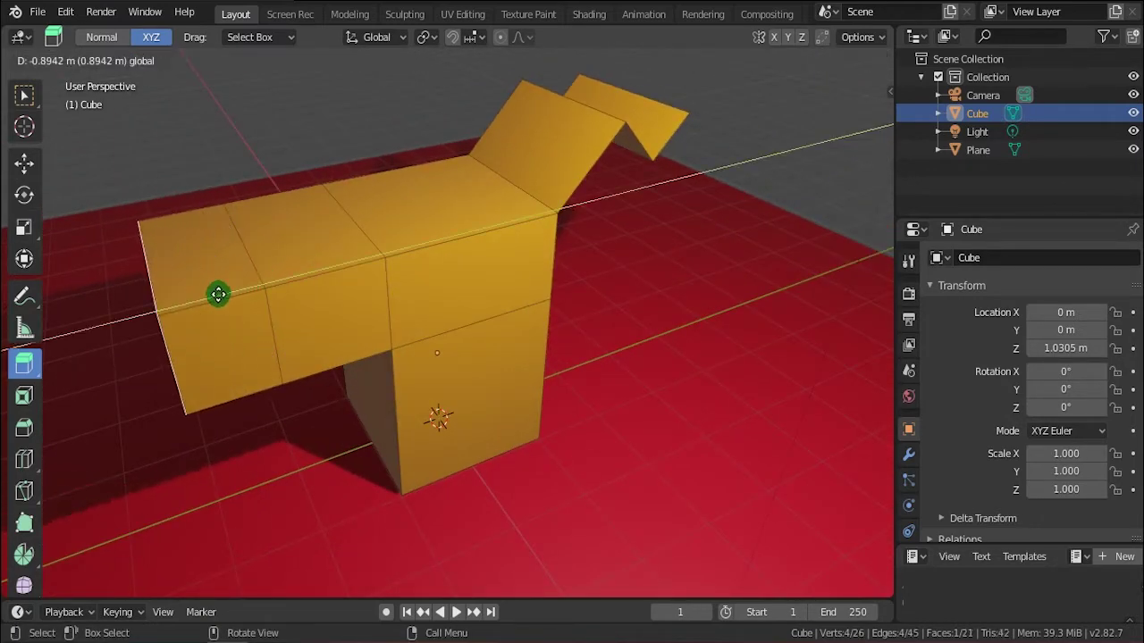
left_click_drag(169, 356, 237, 475)
mouse_move(238, 474)
middle_mouse_down()
mouse_move(312, 460)
mouse_move(512, 495)
middle_mouse_up()
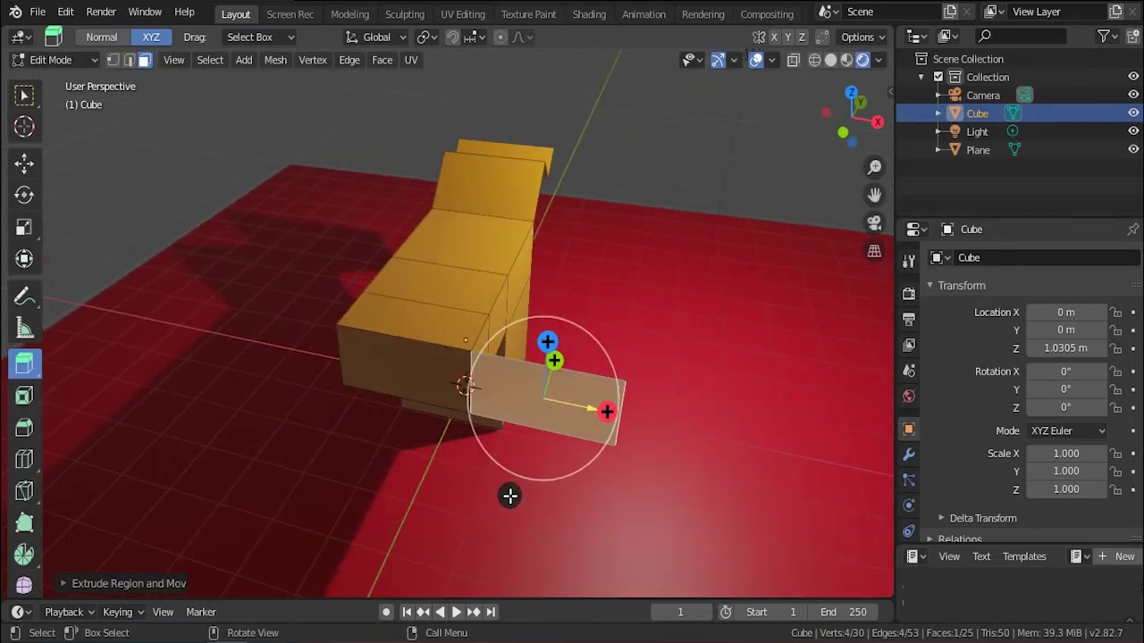
key("ctrl+z")
key("ctrl+z")
Extrude the top face upward, then with Normal orientation extrude a slanted segment above it.
mouse_move(556, 462)
middle_mouse_down()
mouse_move(470, 475)
mouse_move(435, 264)
middle_mouse_up()
left_click(436, 258)
left_click_drag(439, 221, 428, 89)
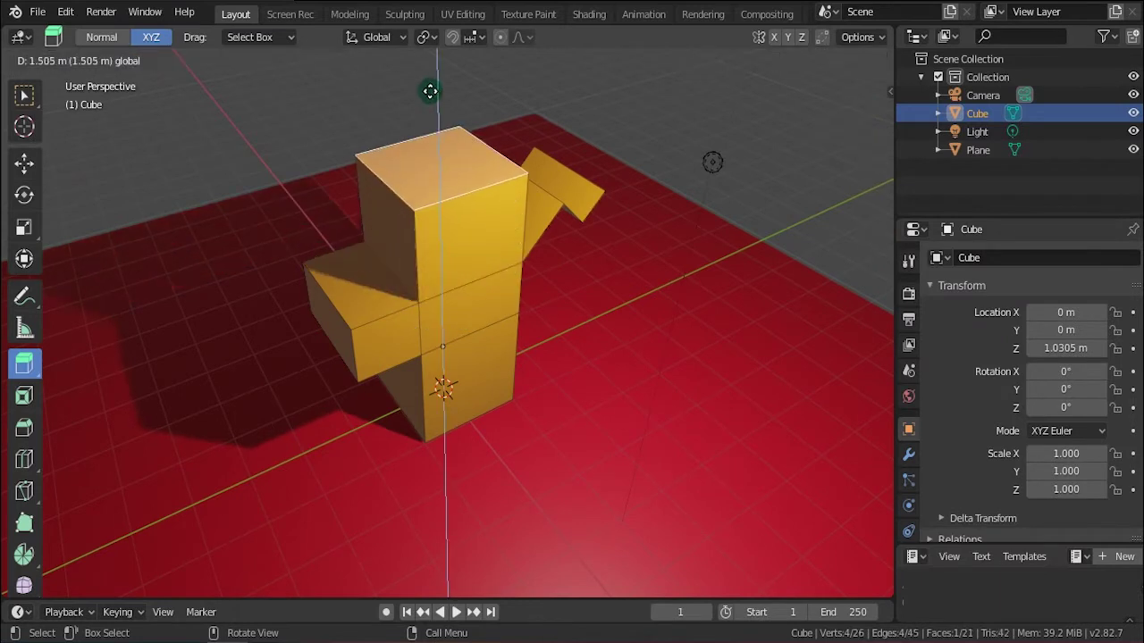
mouse_move(452, 394)
middle_mouse_down()
mouse_move(461, 395)
mouse_move(399, 301)
middle_mouse_up()
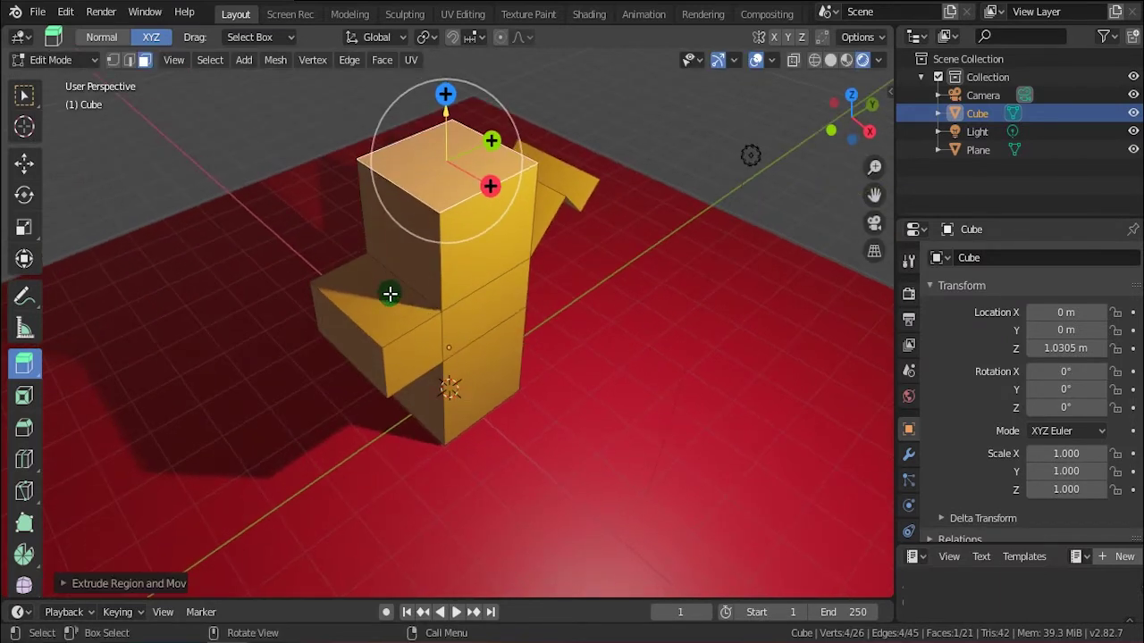
left_click(113, 41)
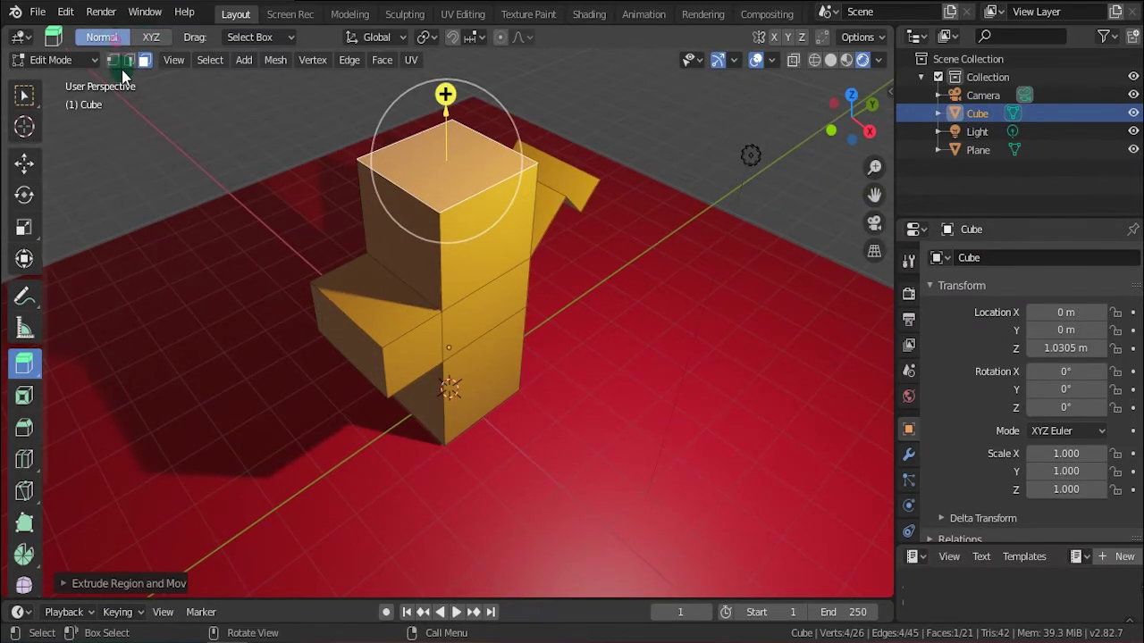
middle_click_drag(278, 365, 259, 364)
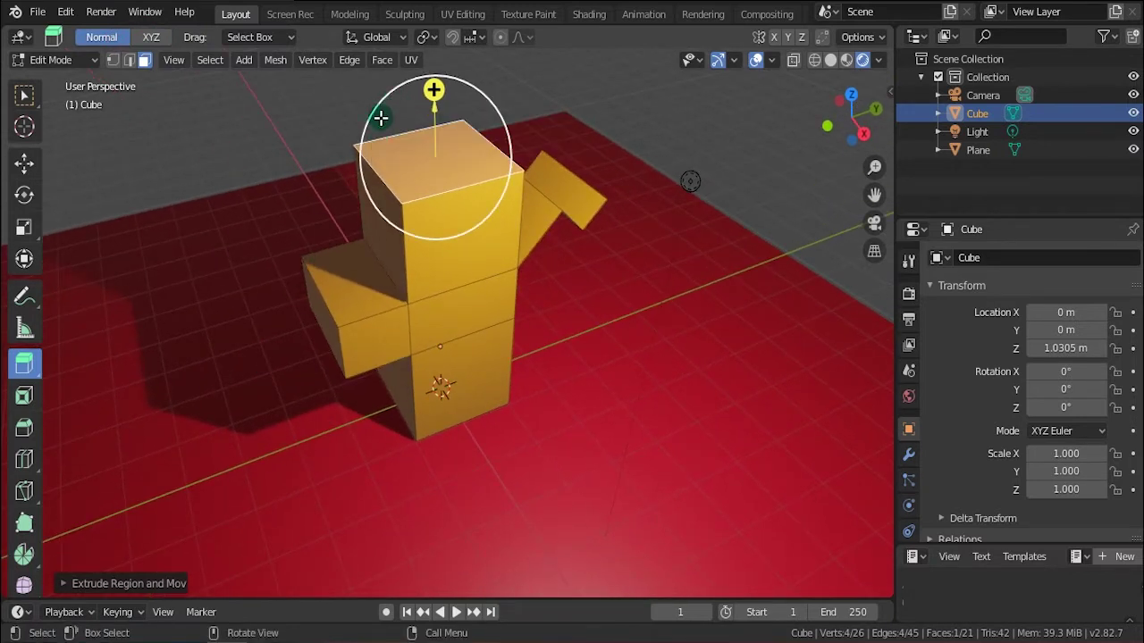
mouse_move(397, 116)
left_mouse_down()
mouse_move(402, 96)
mouse_move(336, 572)
mouse_move(369, 598)
left_mouse_up()
mouse_move(428, 557)
middle_mouse_down()
mouse_move(480, 333)
mouse_move(485, 396)
mouse_move(434, 396)
middle_mouse_up()
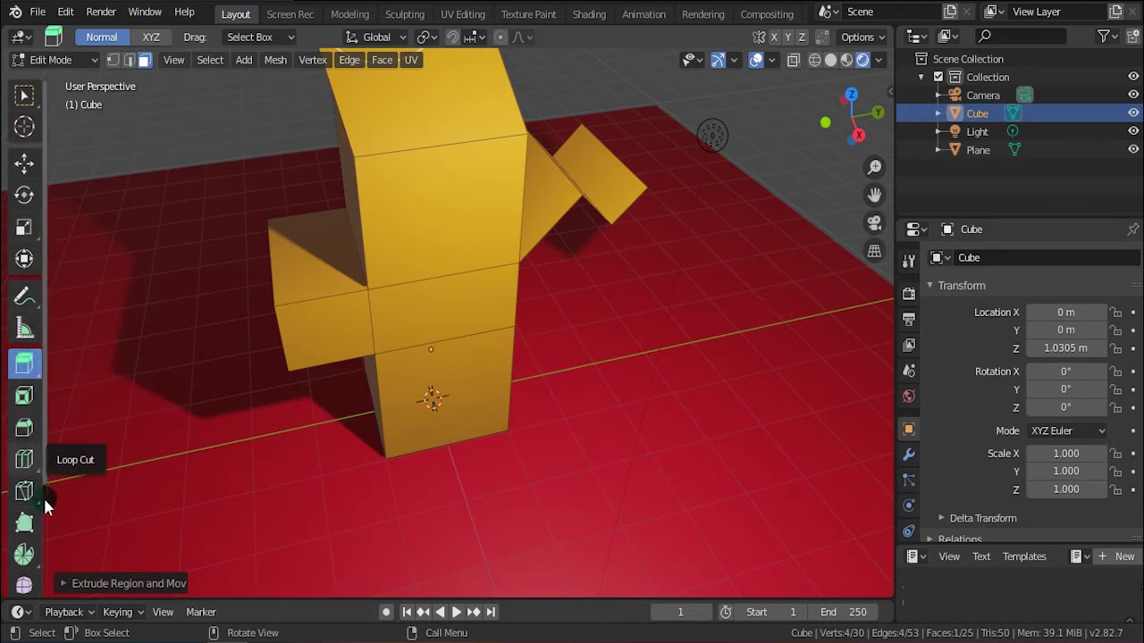
Switch the extrude tool to Extrude Along Normals.
left_click(33, 375)
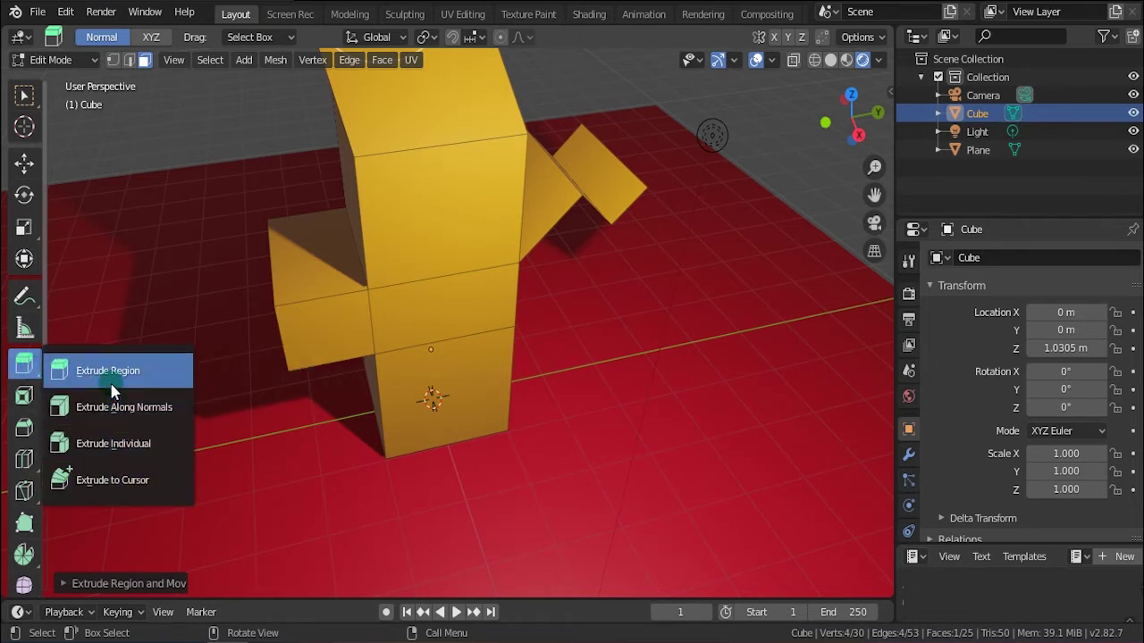
left_click(24, 363)
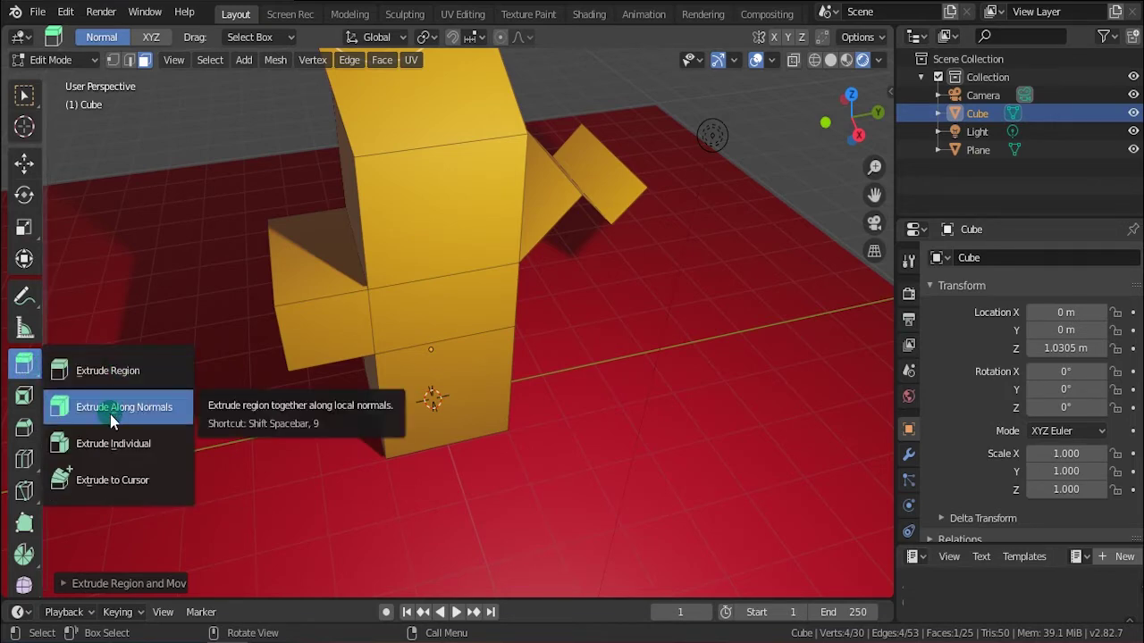
left_click(153, 416)
mouse_move(365, 304)
middle_mouse_down()
mouse_move(439, 316)
mouse_move(380, 310)
mouse_move(429, 296)
mouse_move(437, 248)
mouse_move(615, 268)
mouse_move(528, 281)
middle_mouse_up()
Select three faces, including the arm's front face, and extrude them together along their normals.
left_click(503, 279)
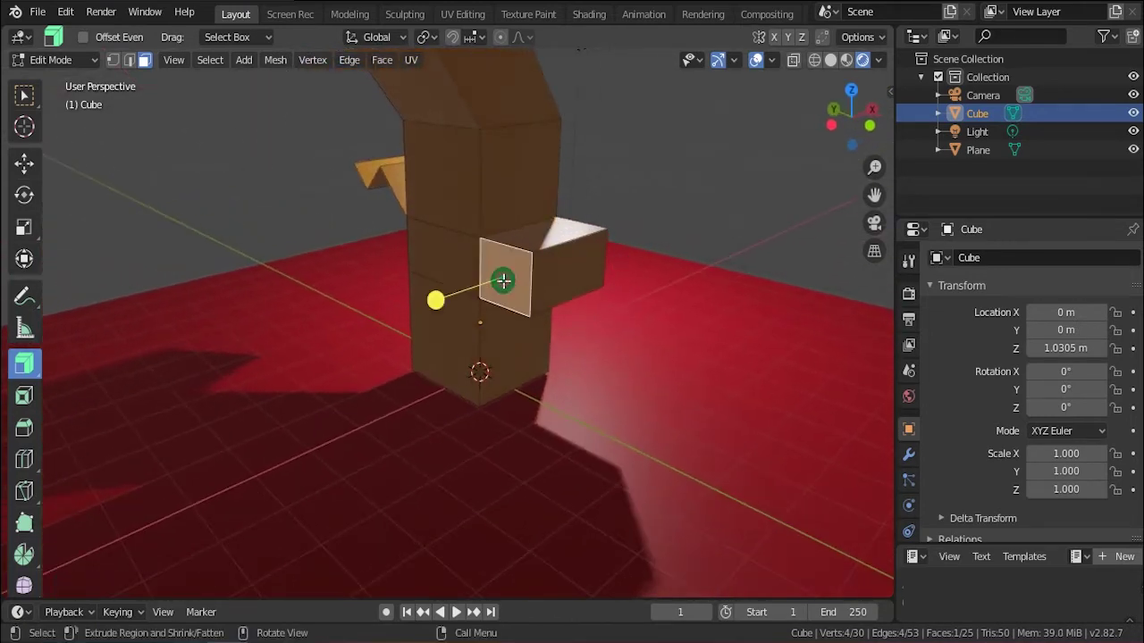
left_click(558, 279, "shift")
middle_click_drag(676, 301, 379, 301)
left_click(379, 301, "shift")
mouse_move(367, 376)
middle_mouse_down()
mouse_move(429, 438)
mouse_move(643, 429)
mouse_move(414, 436)
middle_mouse_up()
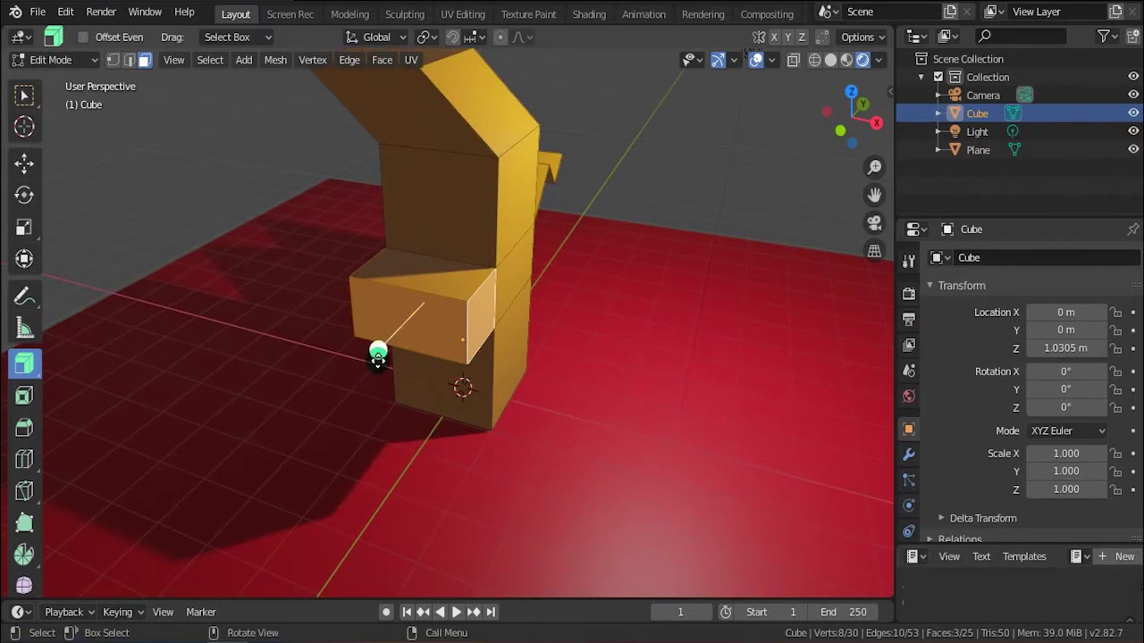
left_click_drag(377, 352, 413, 328)
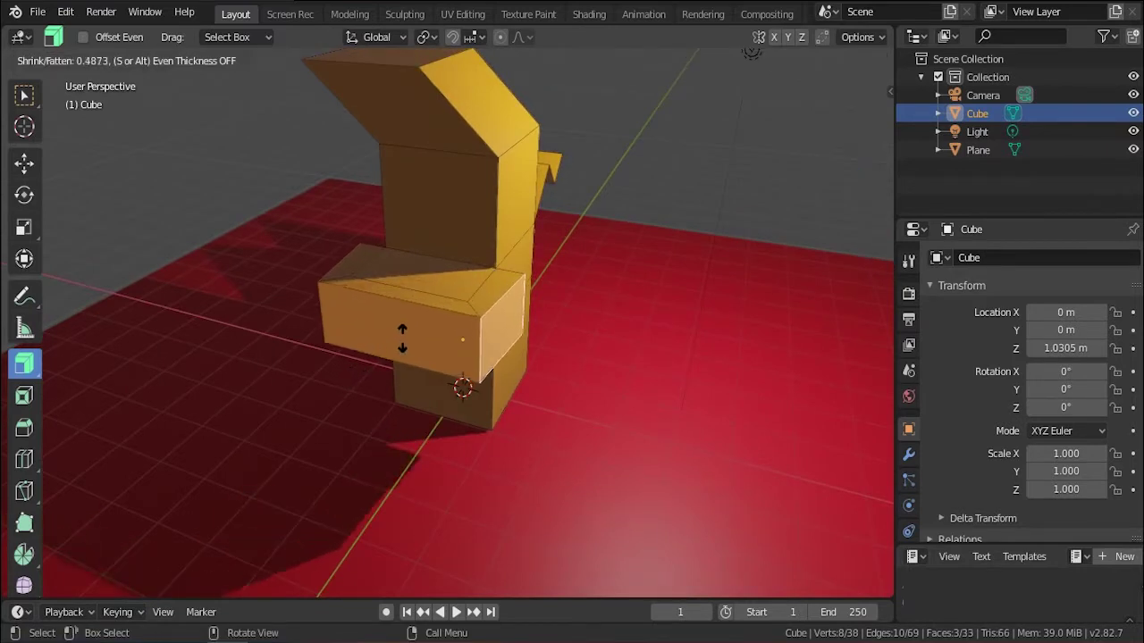
left_click_drag(413, 328, 396, 346)
mouse_move(468, 364)
middle_mouse_down()
mouse_move(467, 416)
mouse_move(442, 403)
middle_mouse_up()
middle_click_drag(508, 437, 526, 403)
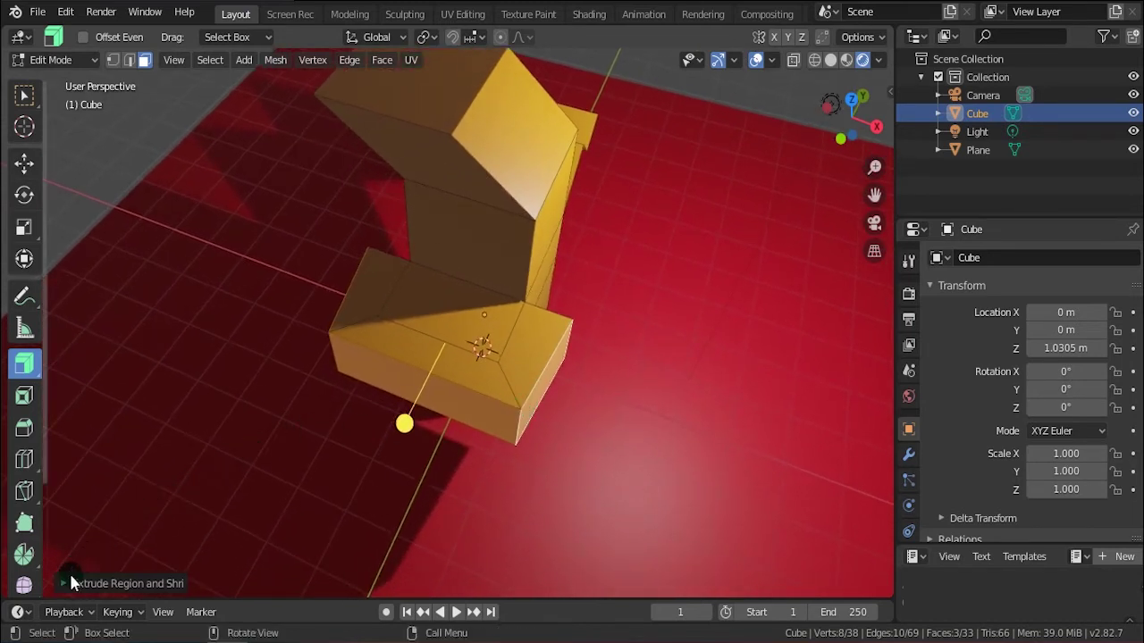
Enable Offset Even on the last extrusion, set Offset to -0.525 m, and deselect all.
left_click(61, 584)
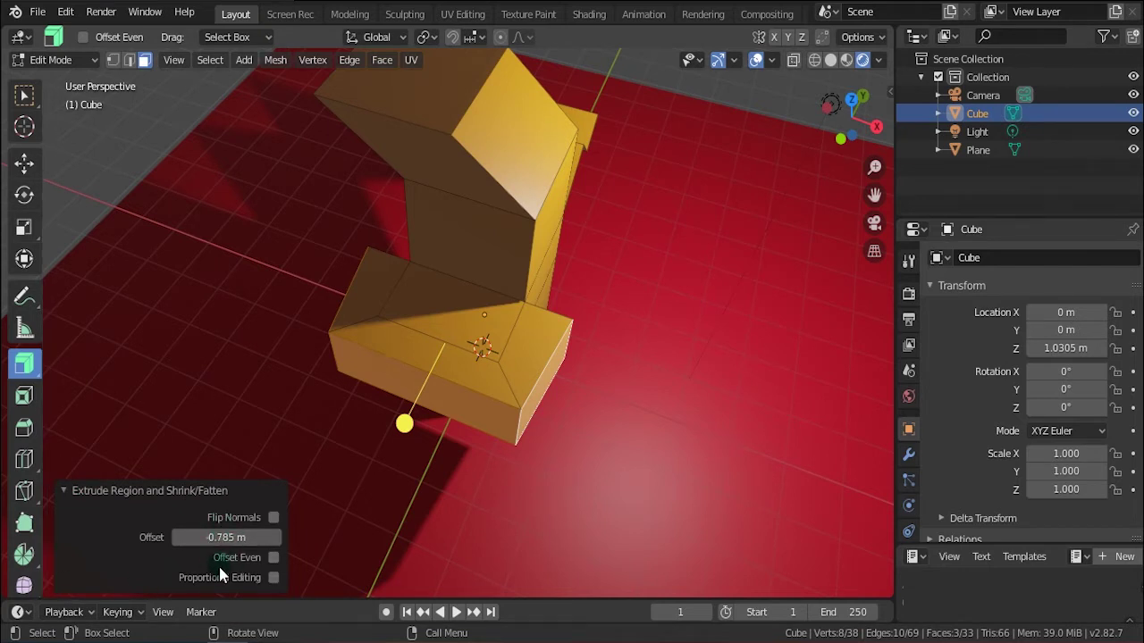
left_click(273, 556)
left_click(274, 557)
left_click(274, 557)
left_click(274, 557)
left_click(274, 557)
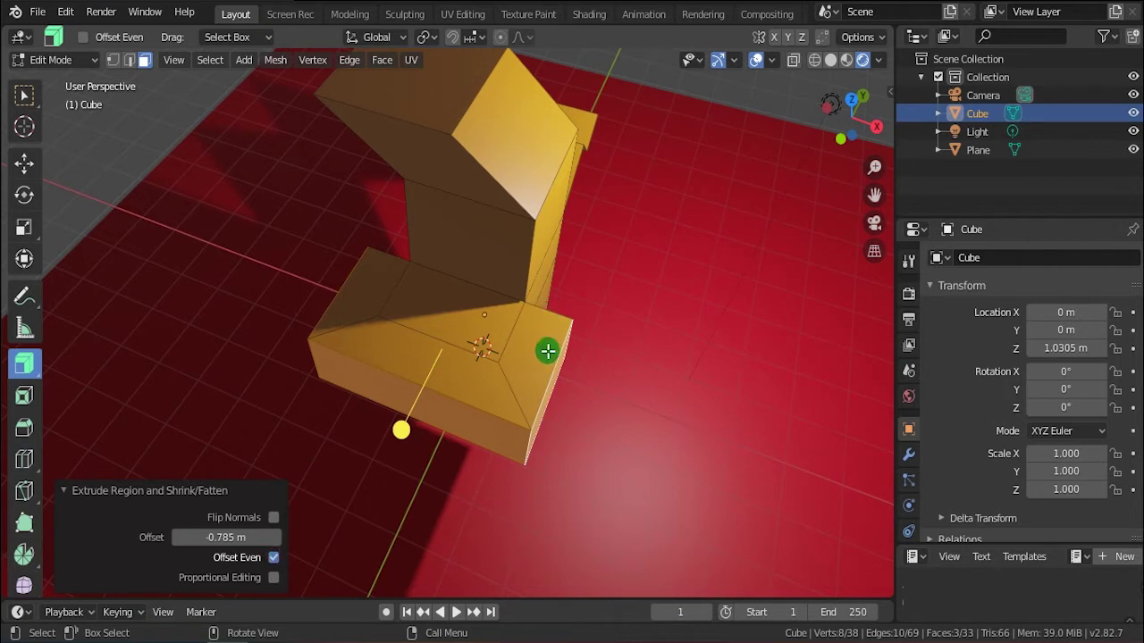
left_click_drag(234, 537, 235, 537)
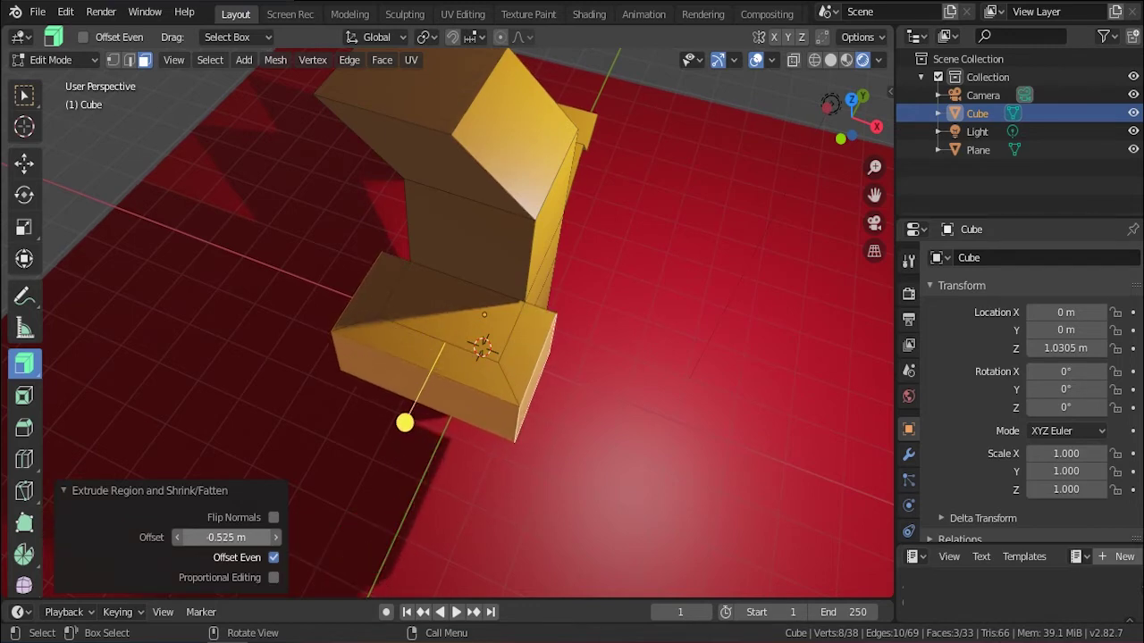
key("alt+a")
middle_click_drag(483, 539, 436, 491)
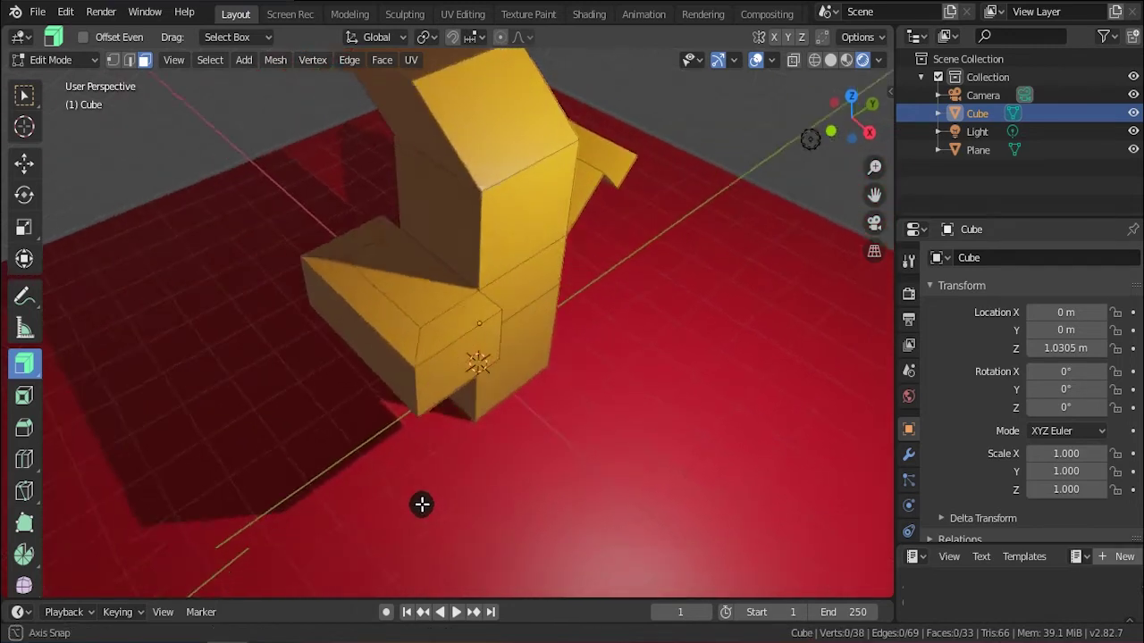
Extrude the arm's top and end faces and a tower face individually, offset -0.669 m.
left_click(32, 374)
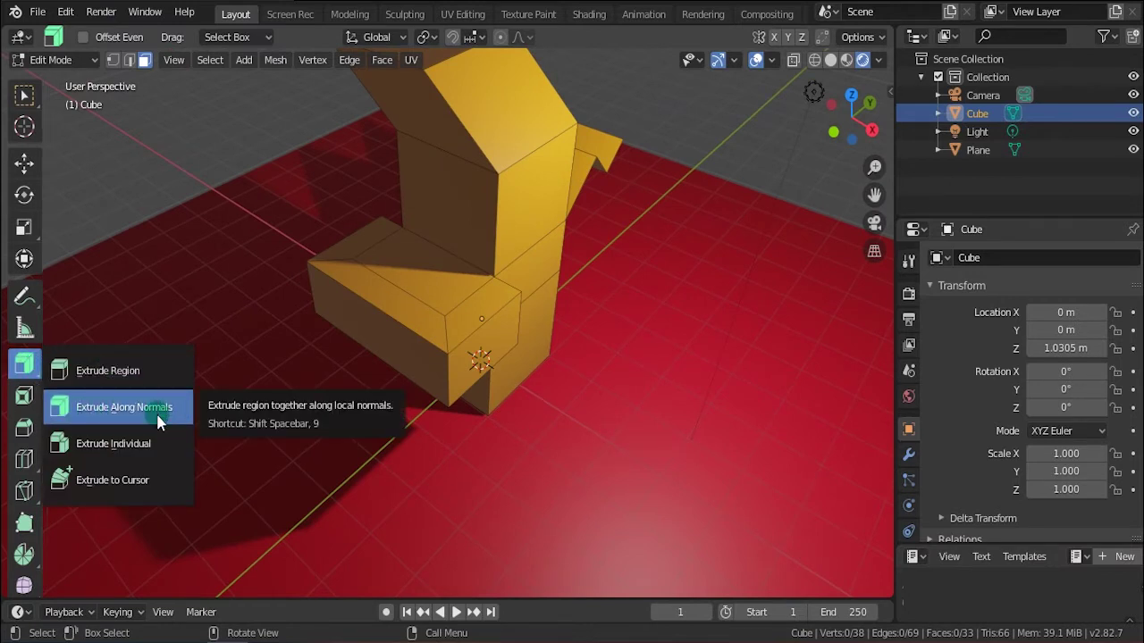
left_click(152, 436)
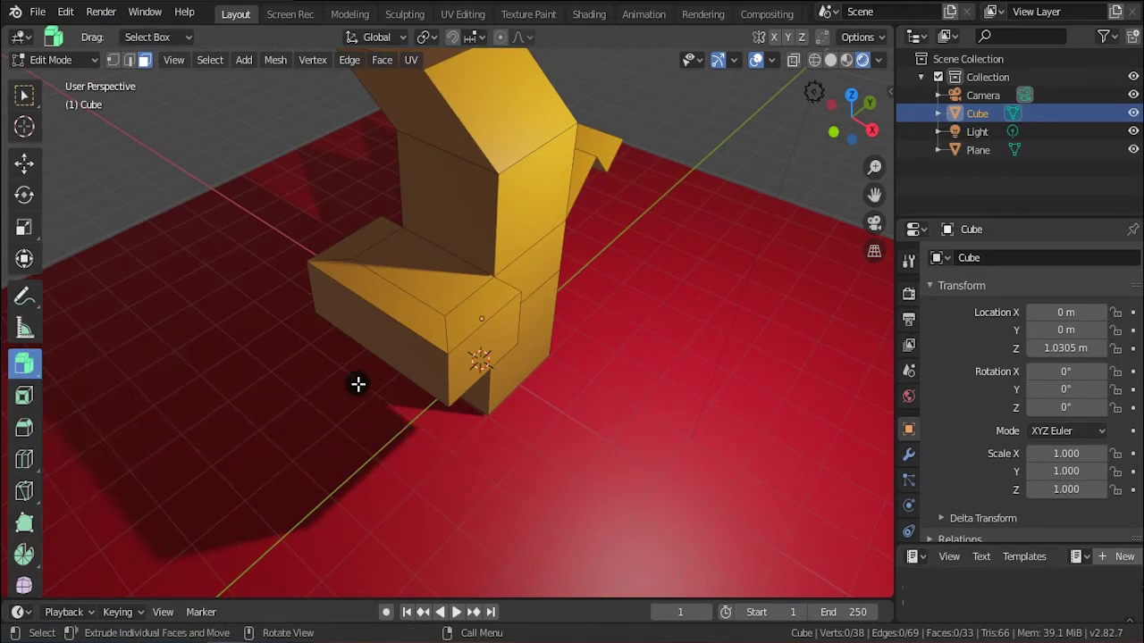
left_click(404, 308)
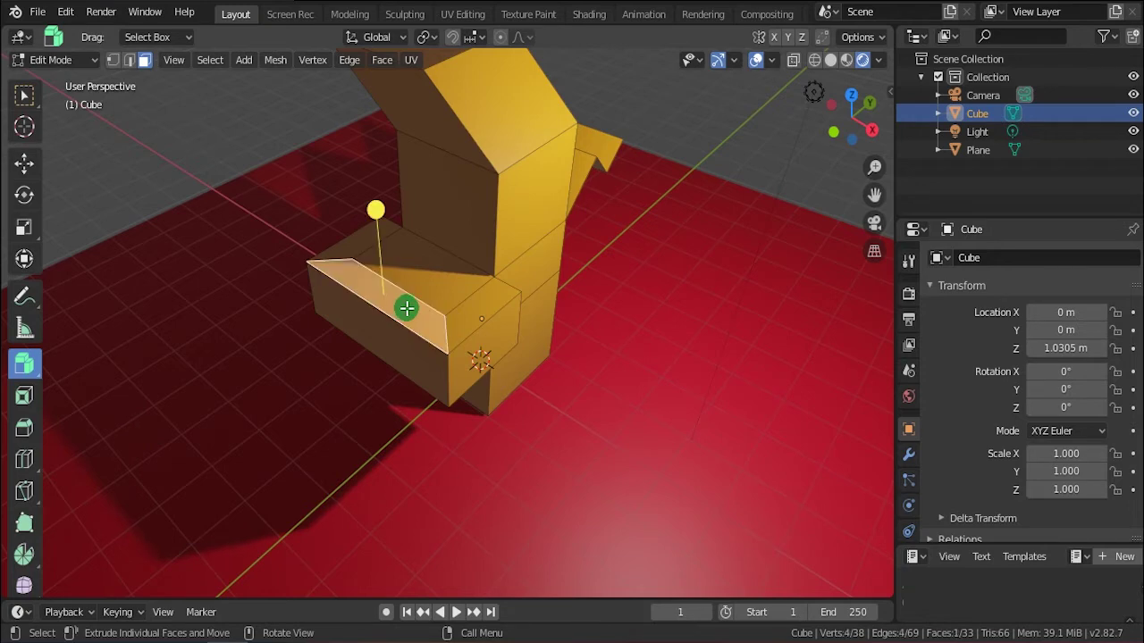
left_click(464, 365, "shift")
mouse_move(422, 468)
middle_mouse_down()
mouse_move(455, 442)
mouse_move(590, 408)
mouse_move(377, 401)
mouse_move(364, 431)
mouse_move(409, 452)
middle_mouse_up()
mouse_move(548, 389)
middle_mouse_down("shift")
mouse_move(531, 375)
mouse_move(542, 385)
middle_mouse_up("shift")
left_click(506, 176, "shift")
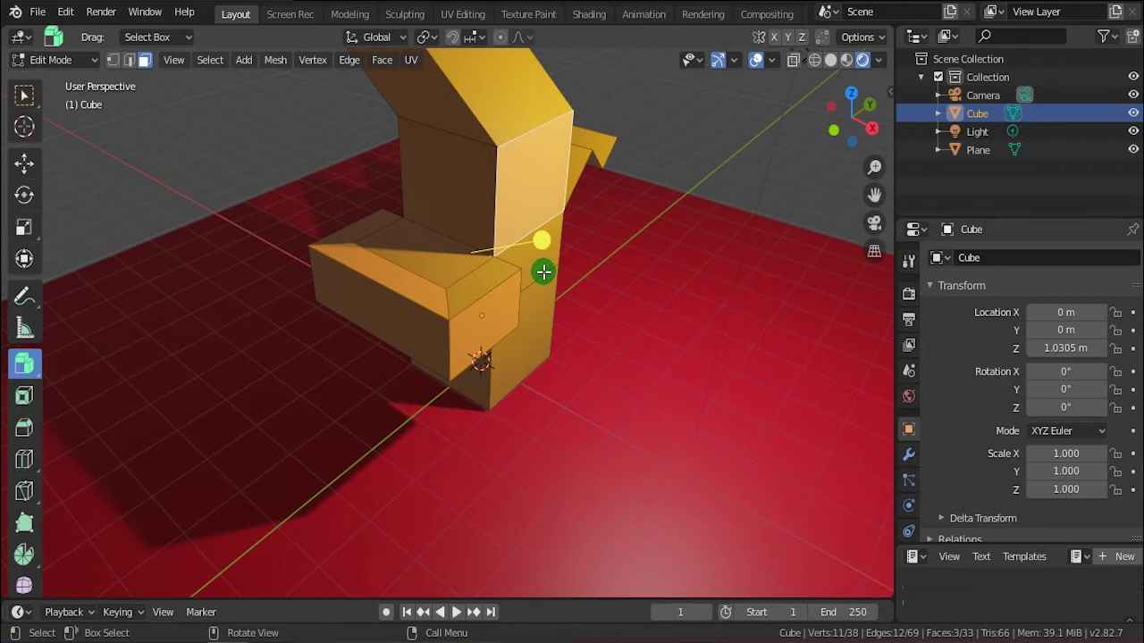
mouse_move(543, 243)
left_mouse_down()
mouse_move(558, 227)
mouse_move(523, 221)
left_mouse_up()
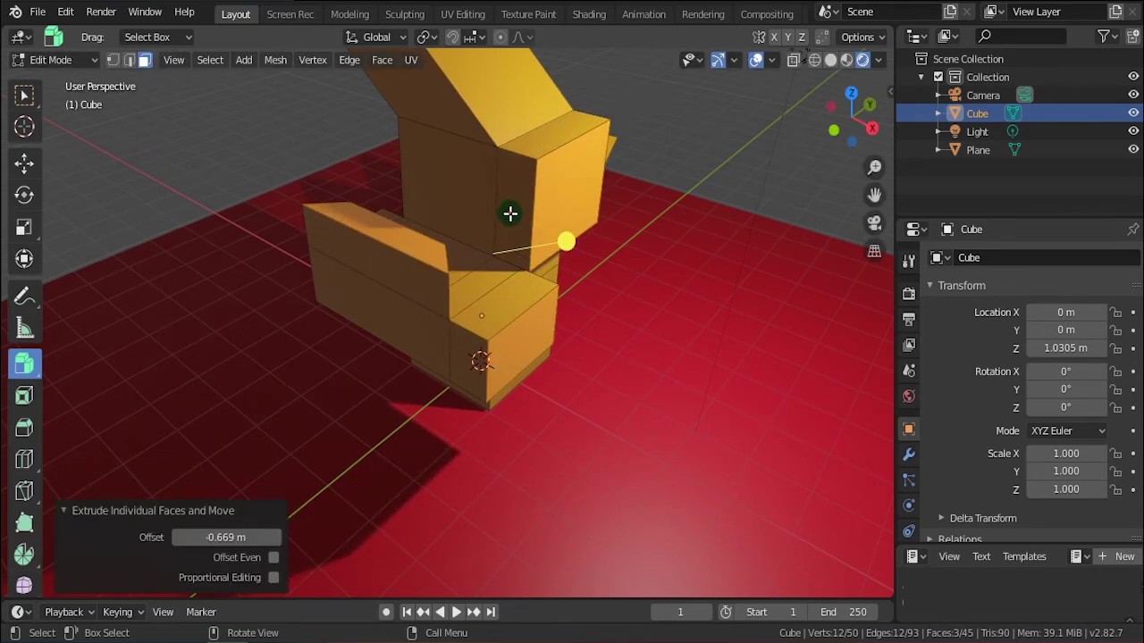
left_click(510, 213)
mouse_move(582, 214)
middle_mouse_down()
mouse_move(525, 176)
mouse_move(437, 298)
mouse_move(513, 299)
mouse_move(483, 283)
mouse_move(499, 152)
middle_mouse_up()
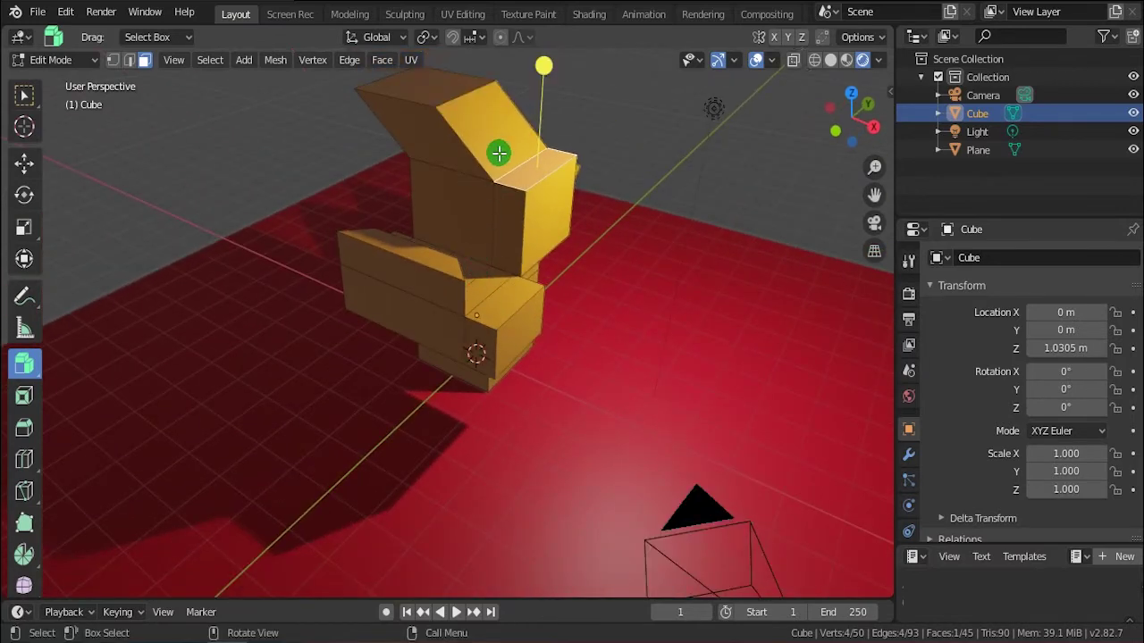
Extrude the slanted upper, lower block and front faces individually, then set Offset to -0.538 m.
left_click(503, 147)
left_click(420, 283, "shift")
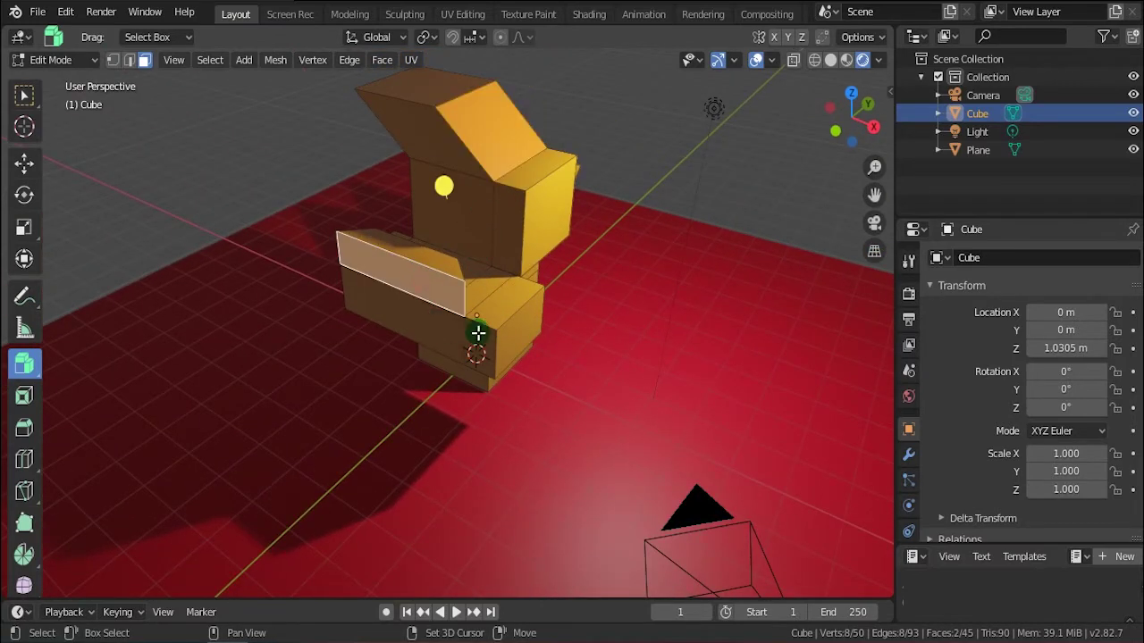
left_click(512, 343, "shift")
mouse_move(512, 253)
left_mouse_down()
mouse_move(512, 204)
mouse_move(504, 226)
mouse_move(501, 205)
left_mouse_up()
left_click_drag(18, 371, 98, 408)
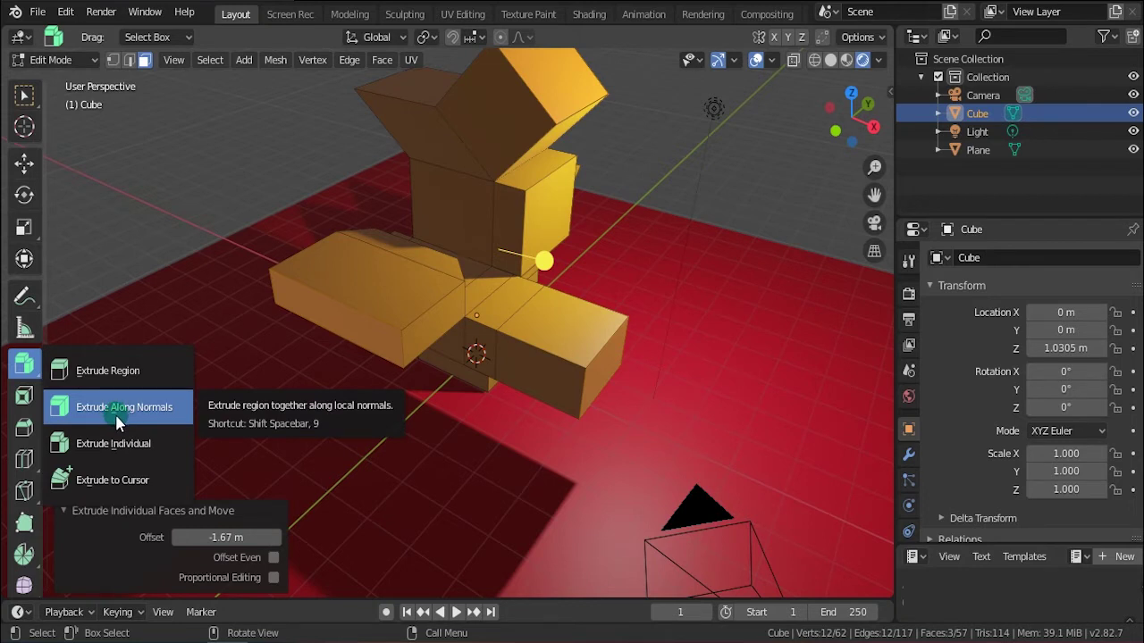
left_click_drag(226, 537, 226, 537)
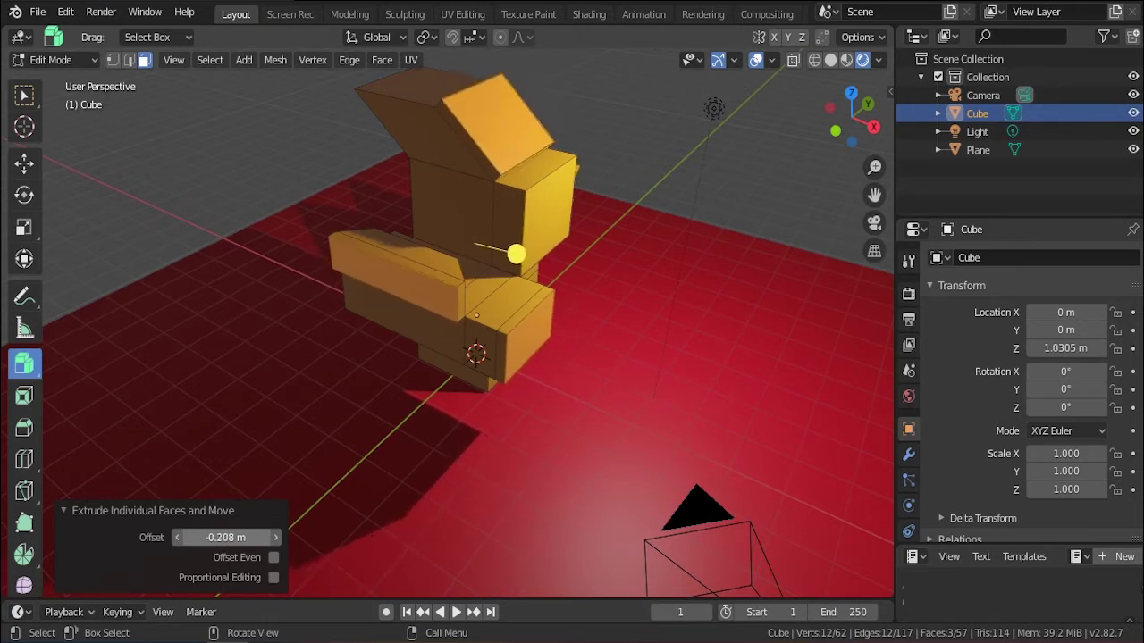
left_click(30, 368)
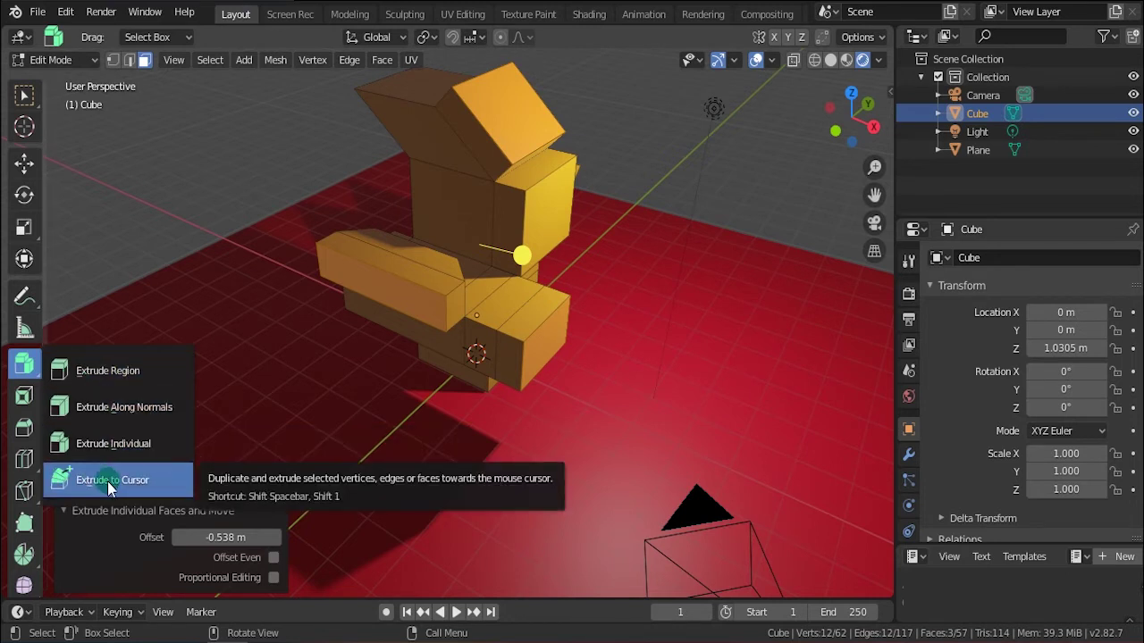
left_click(107, 481)
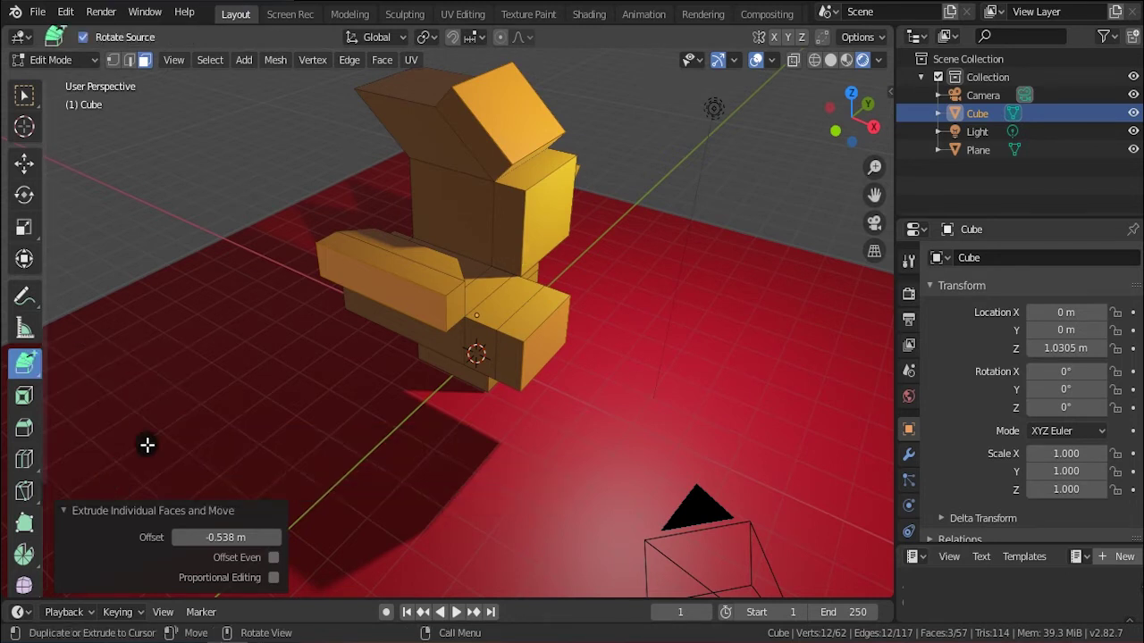
mouse_move(508, 393)
middle_mouse_down()
mouse_move(424, 365)
mouse_move(515, 405)
mouse_move(602, 401)
middle_mouse_up()
left_click(419, 102)
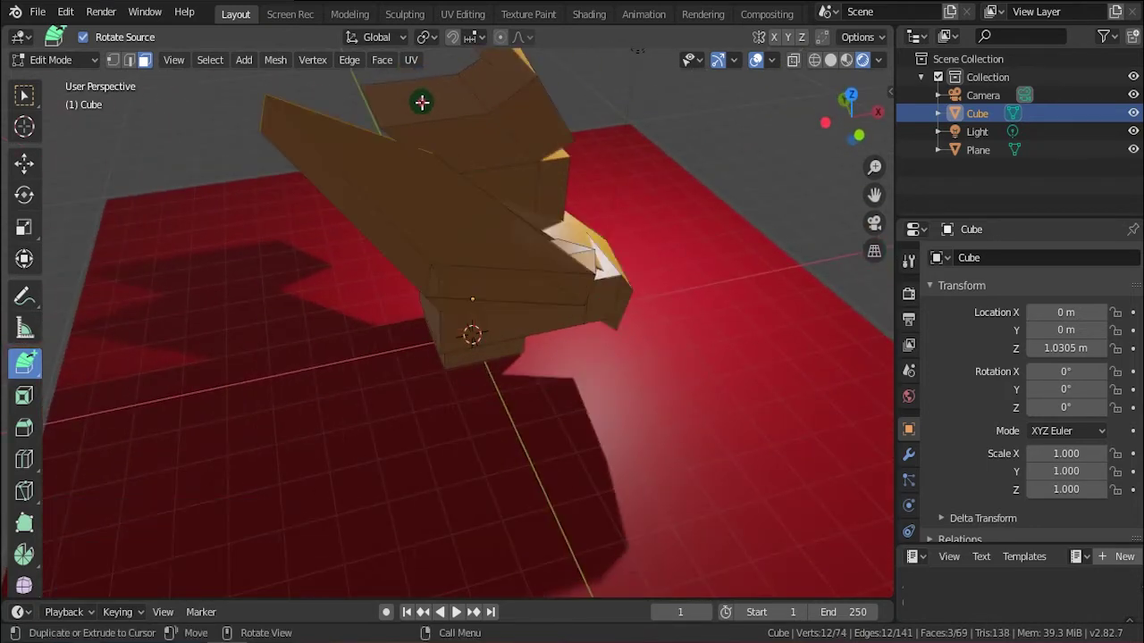
key("ctrl+z")
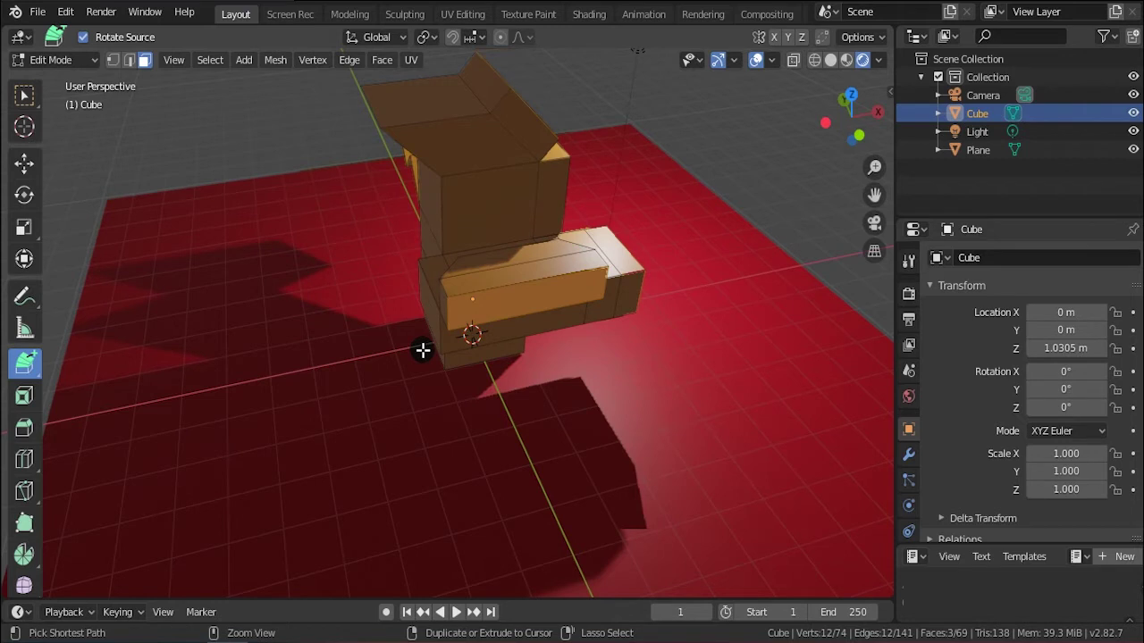
key("ctrl+z")
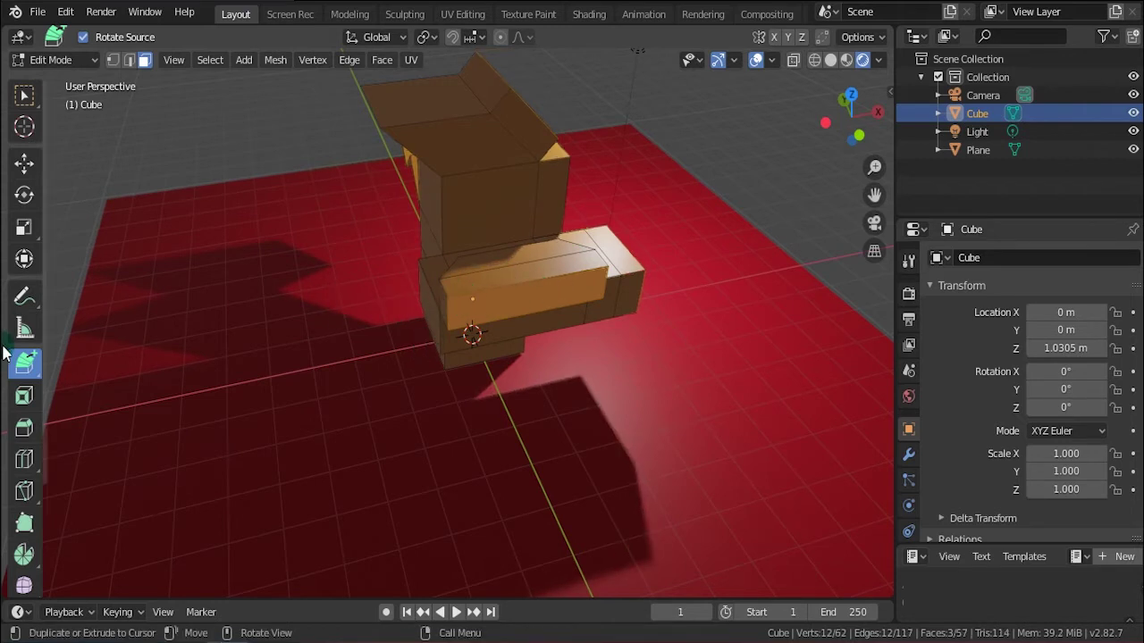
left_click(24, 95)
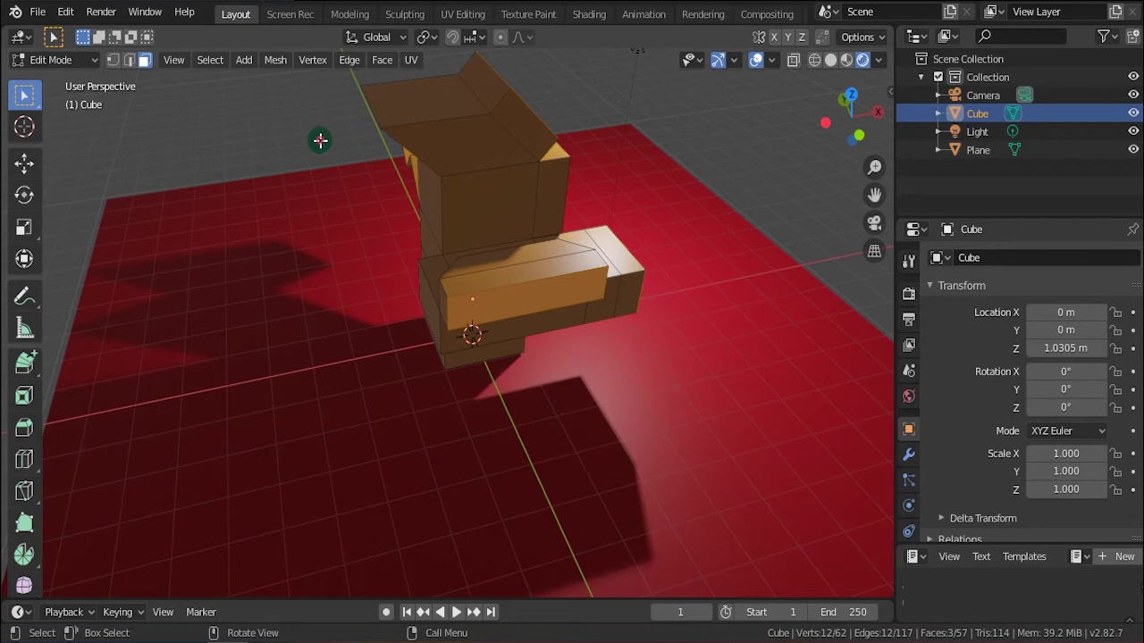
Clear the face selection and orbit out to see the whole plane, camera and light.
left_click(320, 139)
mouse_move(613, 416)
middle_mouse_down()
mouse_move(408, 408)
mouse_move(559, 416)
mouse_move(422, 154)
middle_mouse_up()
mouse_move(388, 273)
middle_mouse_down()
mouse_move(452, 296)
mouse_move(429, 349)
mouse_move(378, 291)
mouse_move(384, 250)
mouse_move(533, 286)
mouse_move(509, 327)
mouse_move(455, 278)
mouse_move(455, 362)
mouse_move(459, 350)
mouse_move(353, 362)
middle_mouse_up()
scroll(447, 296, "down", 3)
scroll(449, 288, "up", 2)
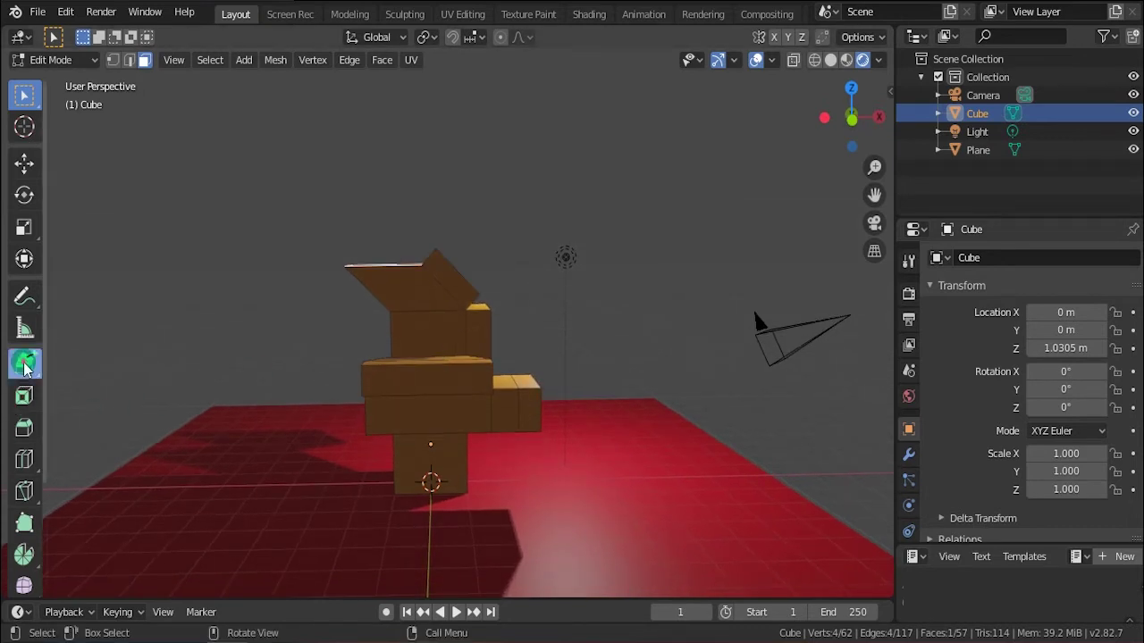
Choose Extrude to Cursor and extrude the top face up into a new block.
left_click_drag(24, 366, 90, 480)
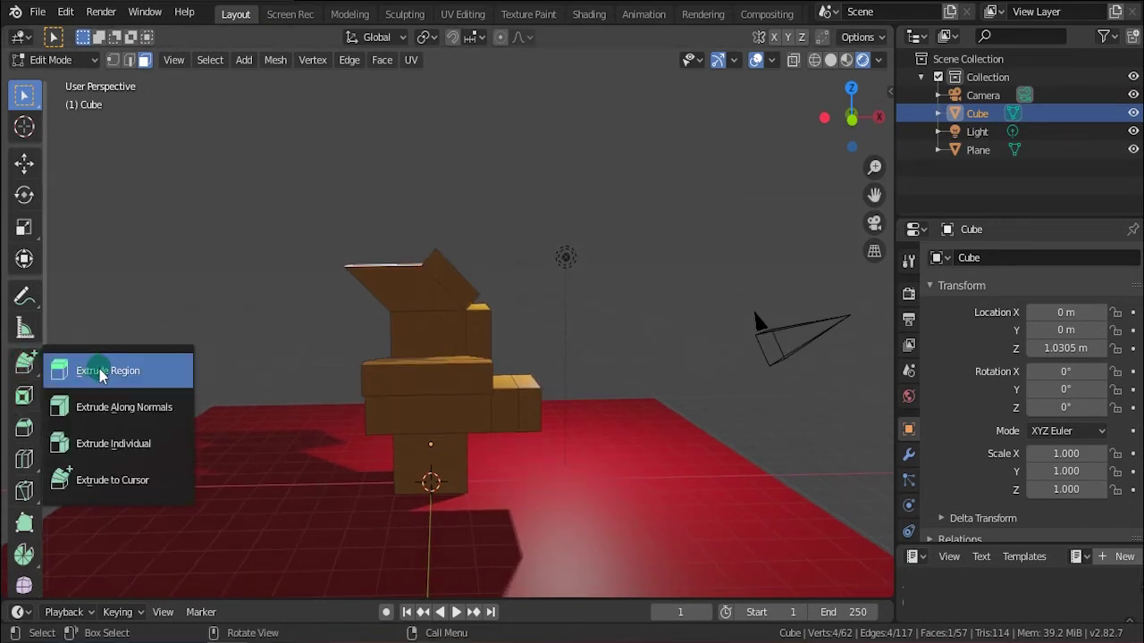
left_click(89, 478)
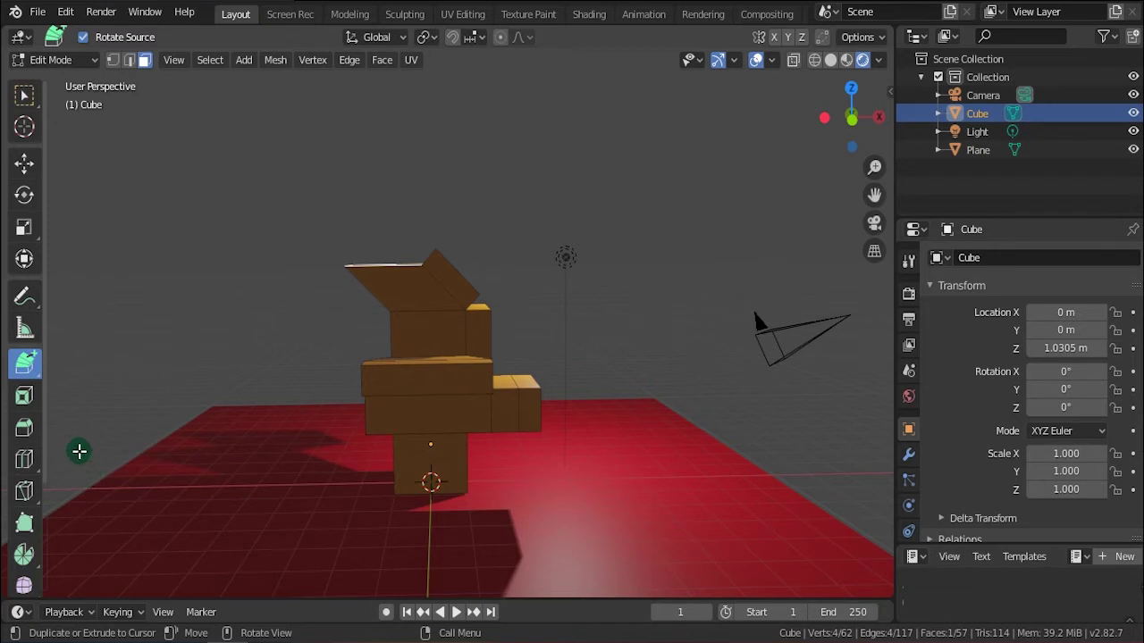
left_click(24, 373)
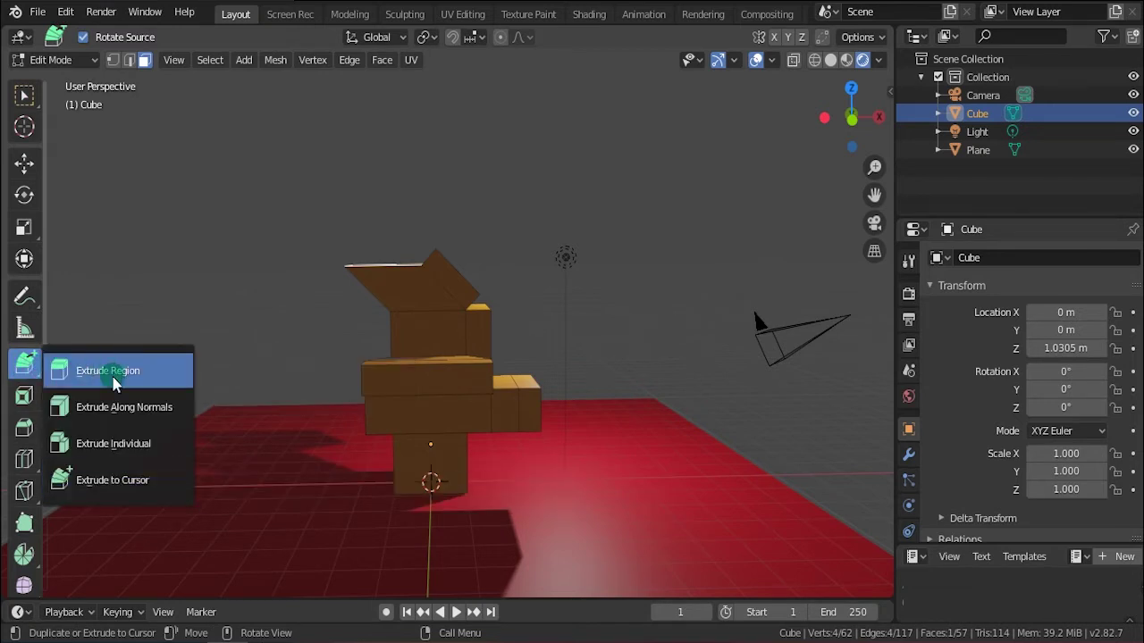
left_click(92, 484)
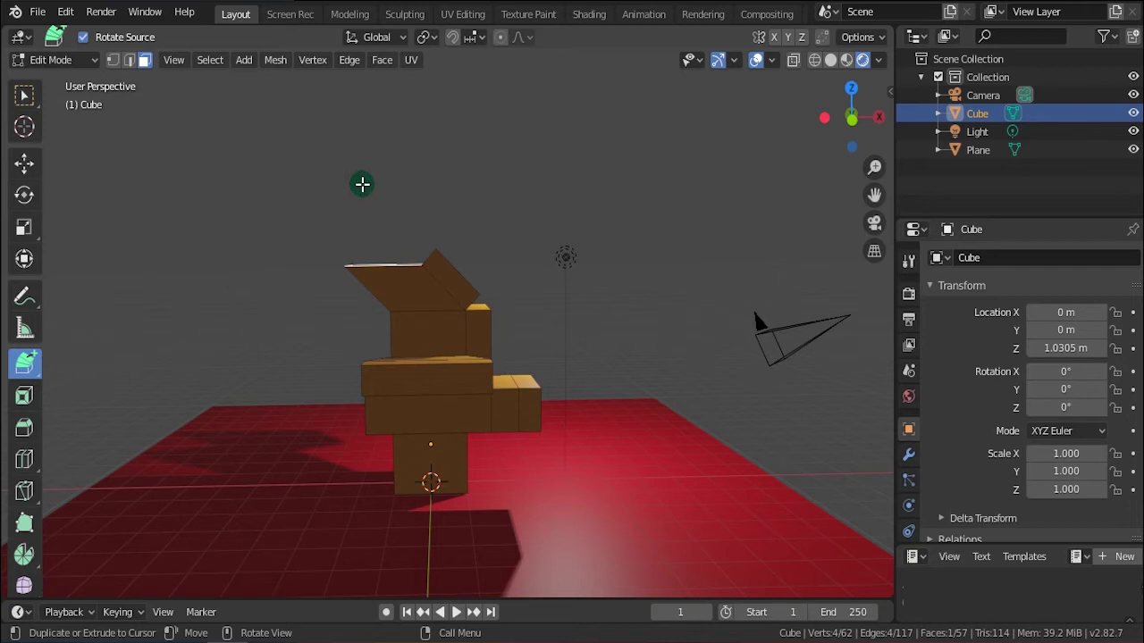
left_click(25, 361)
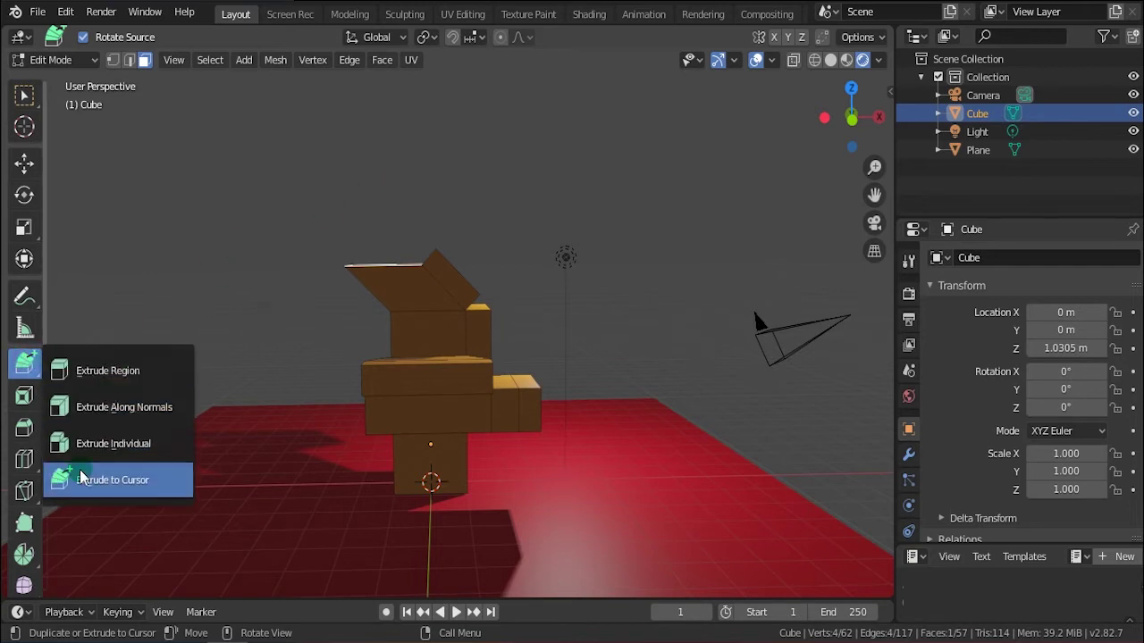
left_click(143, 478)
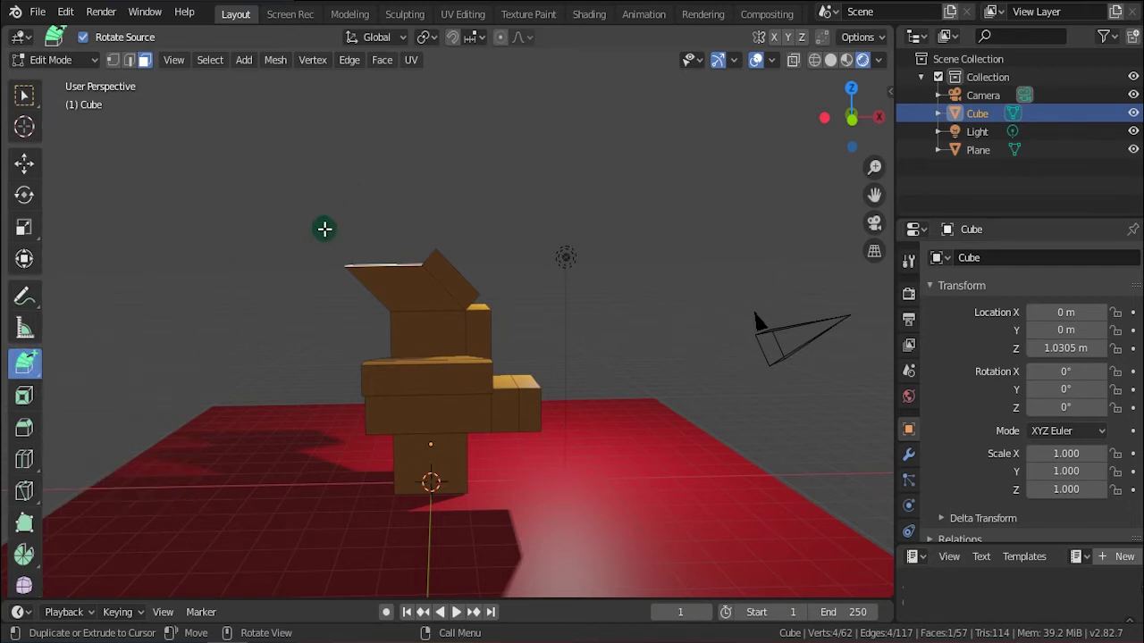
left_click(397, 137)
Extrude the arm upward, over to the right, down and back left into an arch.
mouse_move(452, 214)
middle_mouse_down()
mouse_move(489, 255)
mouse_move(526, 250)
mouse_move(503, 245)
mouse_move(444, 268)
mouse_move(464, 217)
middle_mouse_up()
left_click(477, 119)
left_click(566, 103)
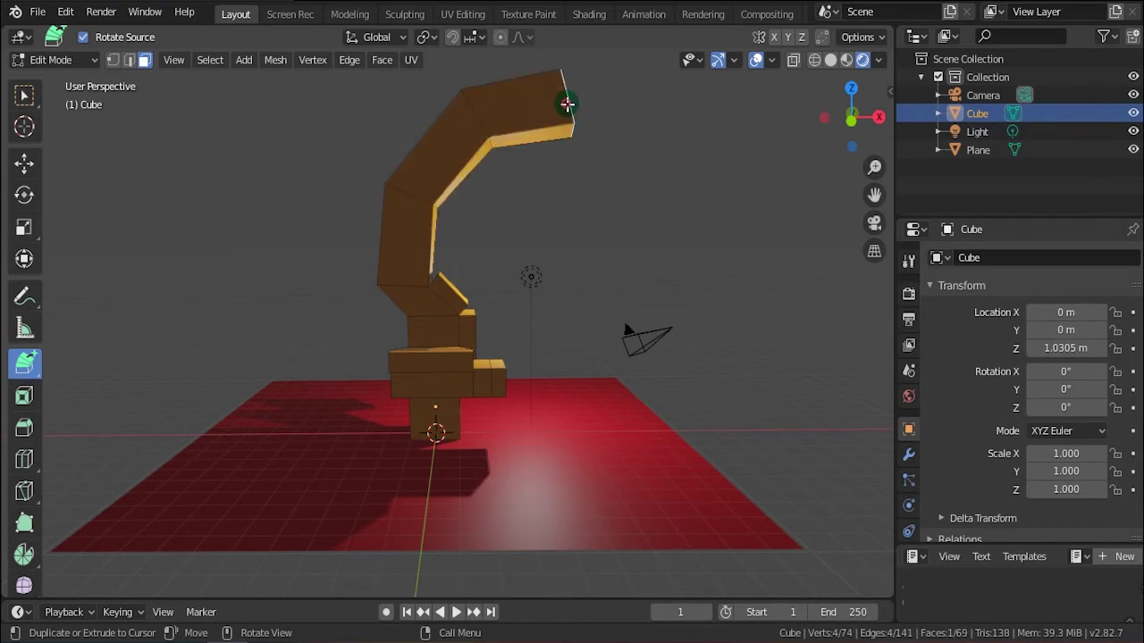
left_click(646, 132)
left_click(679, 212)
left_click(689, 280)
left_click(672, 357)
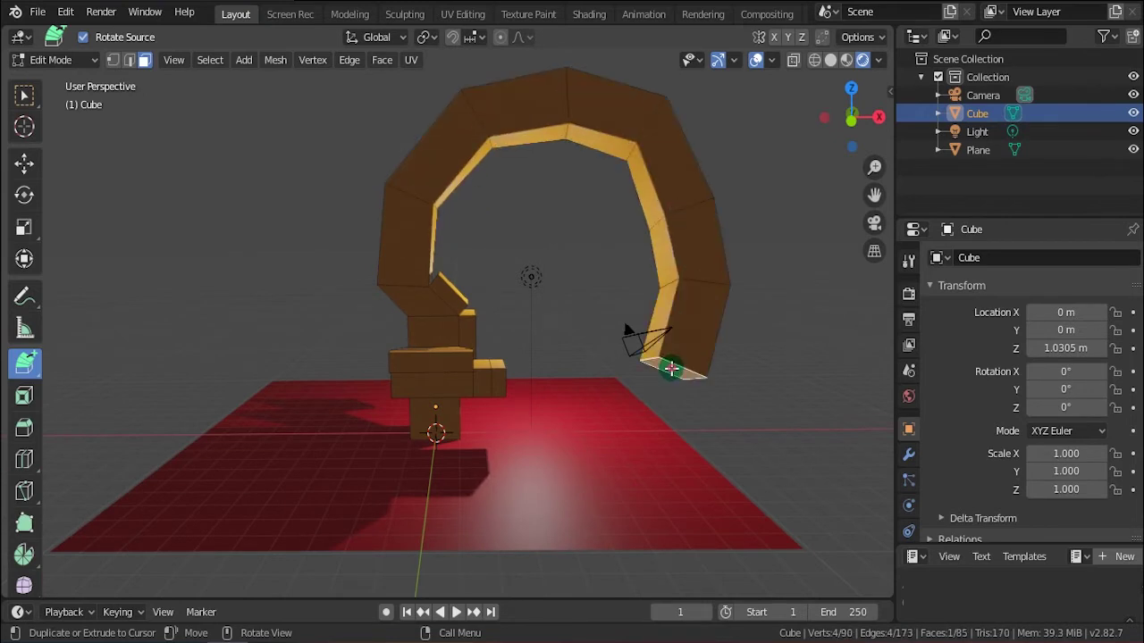
left_click(522, 381)
Add segments out left, up and back right to form a second loop, then inspect the arch.
mouse_move(454, 413)
middle_mouse_down()
mouse_move(651, 401)
mouse_move(470, 401)
mouse_move(503, 391)
middle_mouse_up()
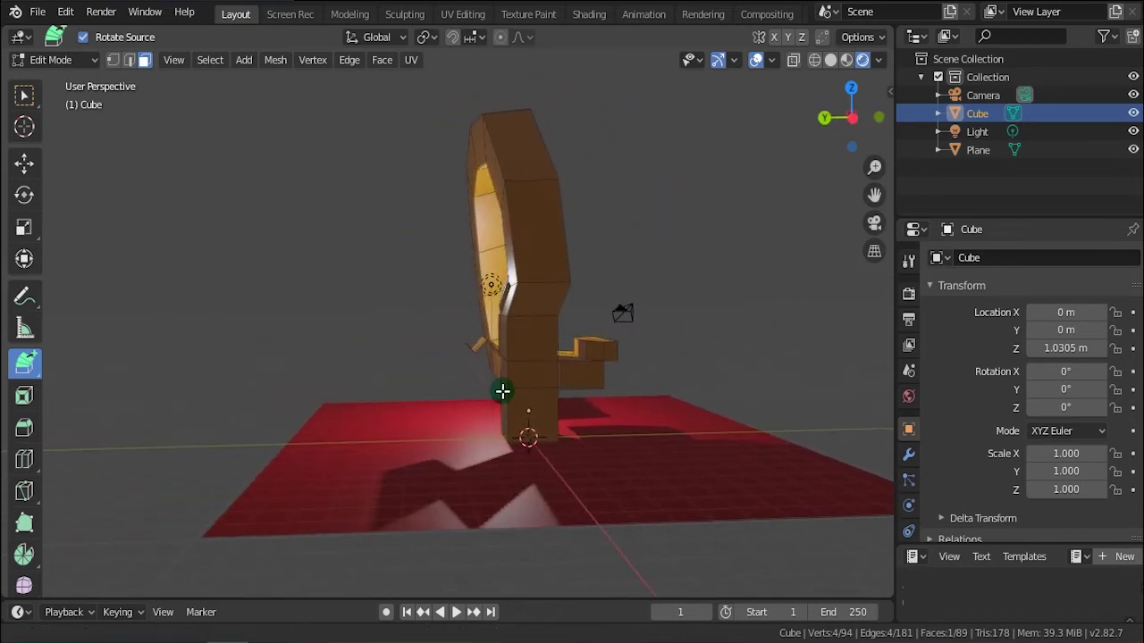
left_click(350, 362)
left_click(250, 245)
left_click(290, 171)
left_click_drag(406, 156, 430, 249)
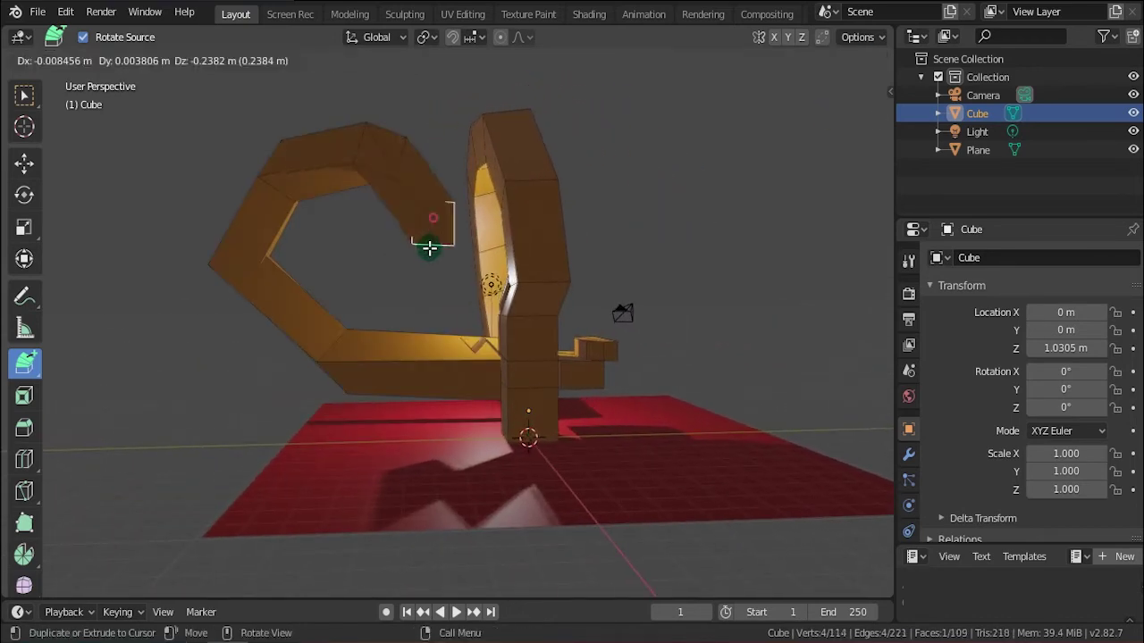
mouse_move(334, 304)
middle_mouse_down()
mouse_move(574, 309)
mouse_move(544, 309)
middle_mouse_up()
mouse_move(439, 345)
middle_mouse_down()
mouse_move(473, 345)
mouse_move(354, 356)
middle_mouse_up()
middle_click_drag(274, 339, 254, 334)
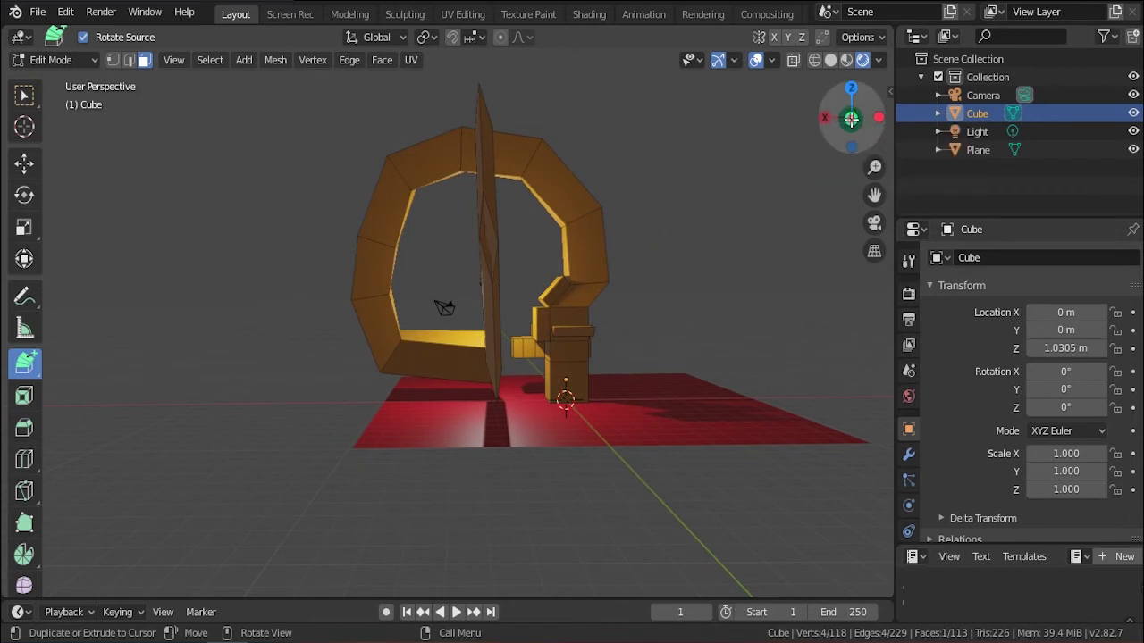
In Back view, extrude a long bar to the left that rises into a loop over the top.
left_click(850, 118)
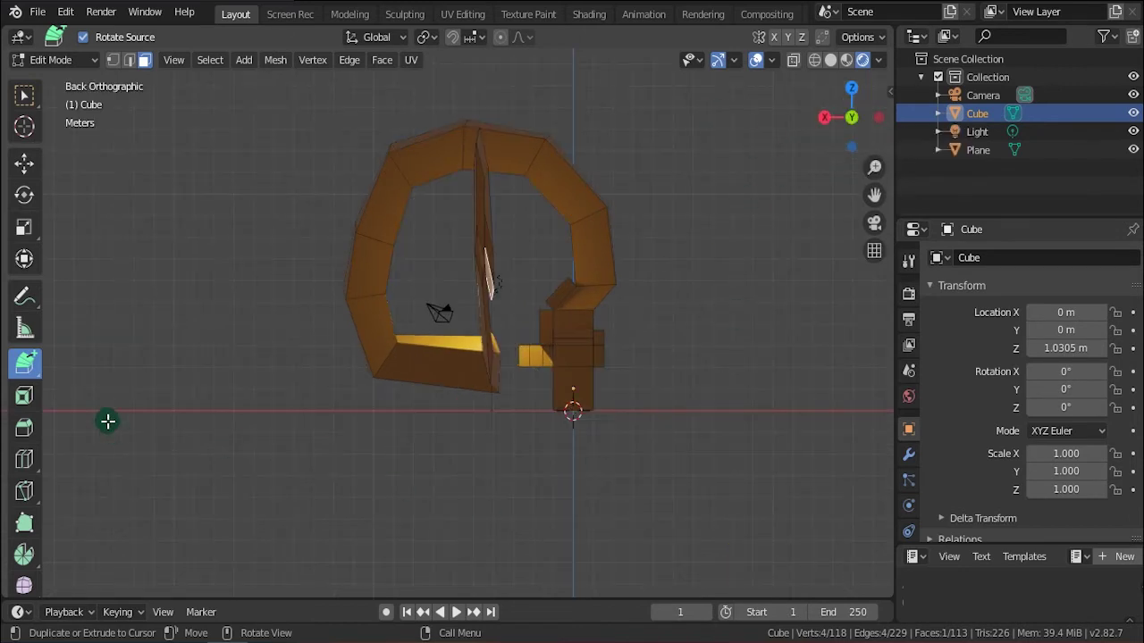
left_click(206, 327)
left_click(183, 201)
left_click(204, 114)
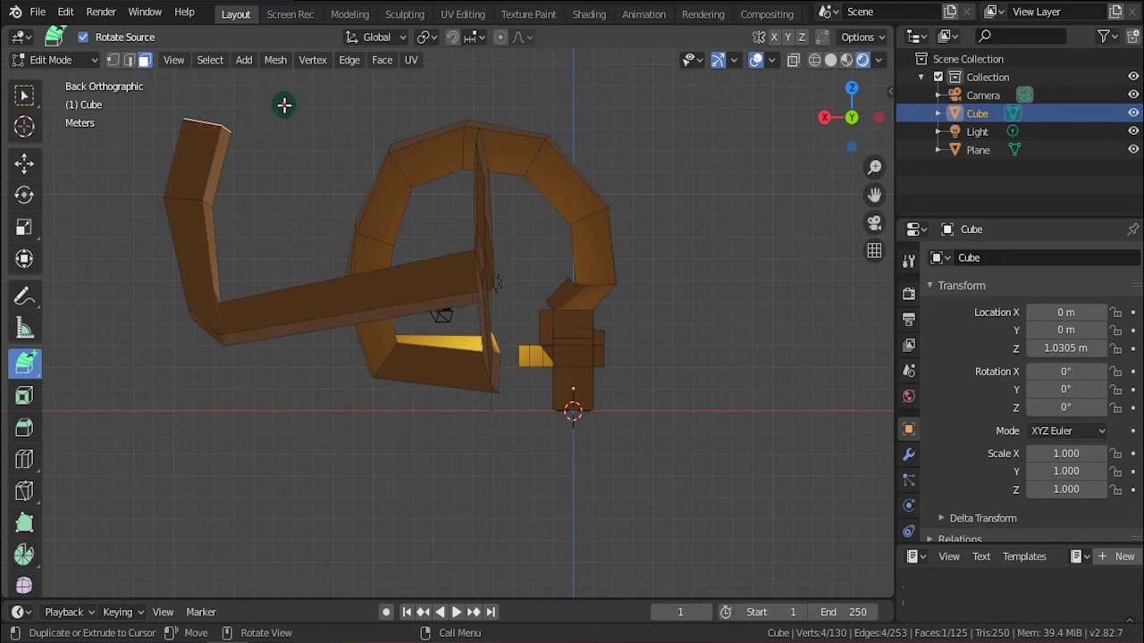
left_click(286, 85)
left_click(356, 139)
left_click(344, 210)
left_click(323, 247)
Curl the loop inward into a tight spiral, then return to Object Mode.
left_click(248, 260)
left_click(225, 213)
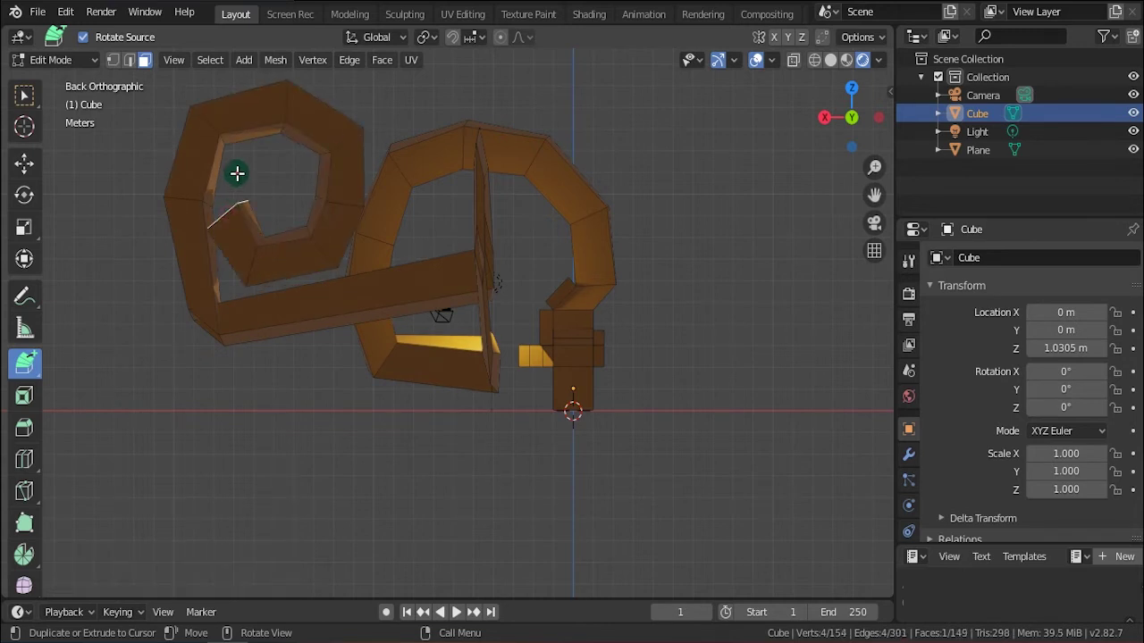
left_click(238, 173)
left_click(278, 166)
left_click(293, 194)
mouse_move(271, 259)
middle_mouse_down()
mouse_move(352, 319)
mouse_move(385, 319)
mouse_move(408, 350)
mouse_move(759, 318)
mouse_move(293, 364)
middle_mouse_up()
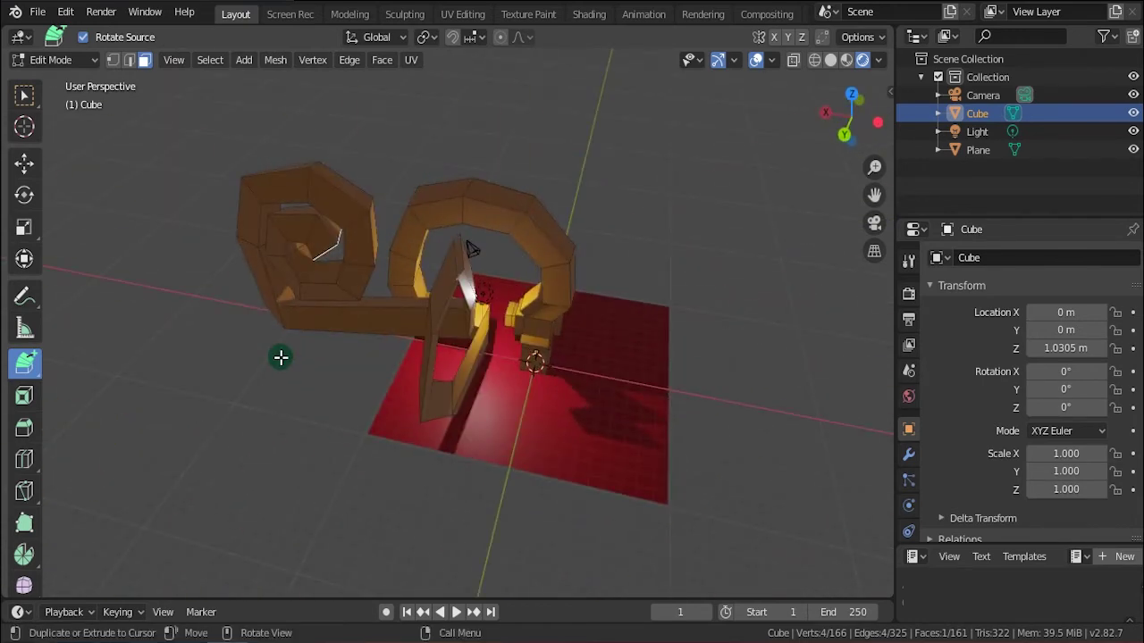
key("Tab")
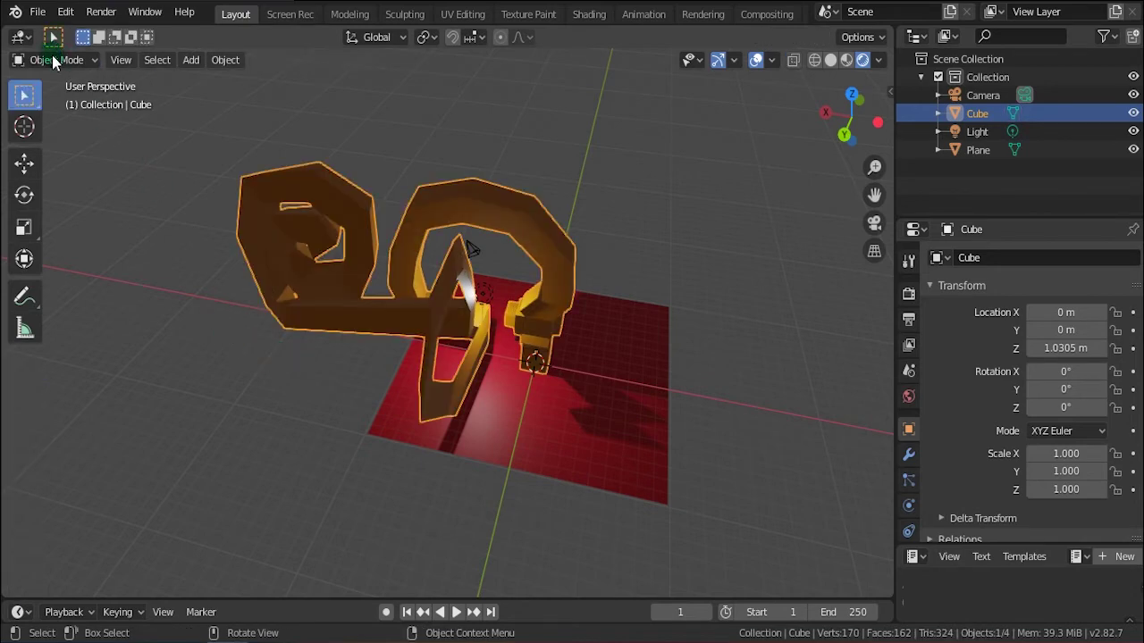
Re-enter Edit Mode on the cube with face selection mode.
left_click(51, 60)
left_click(51, 103)
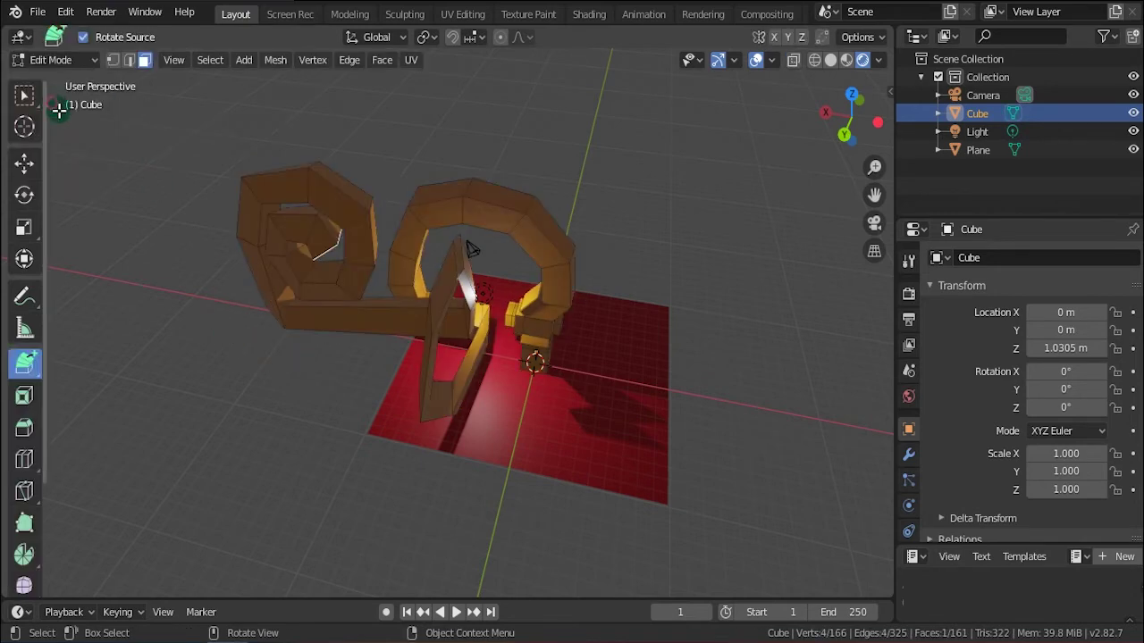
key("Tab")
key("Tab")
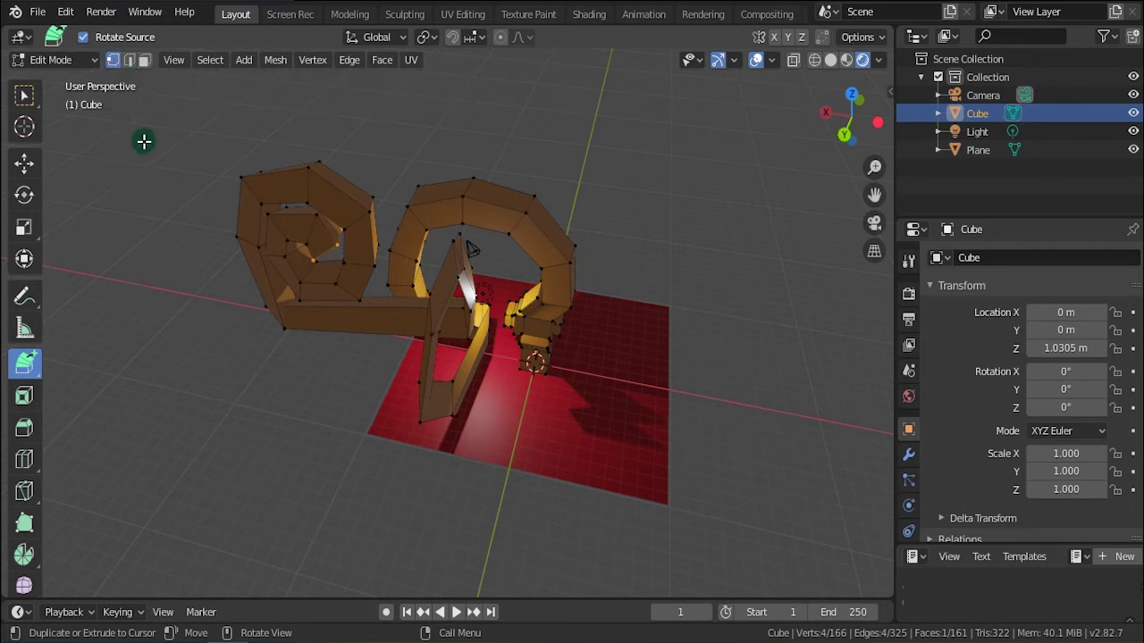
key("2")
key("3")
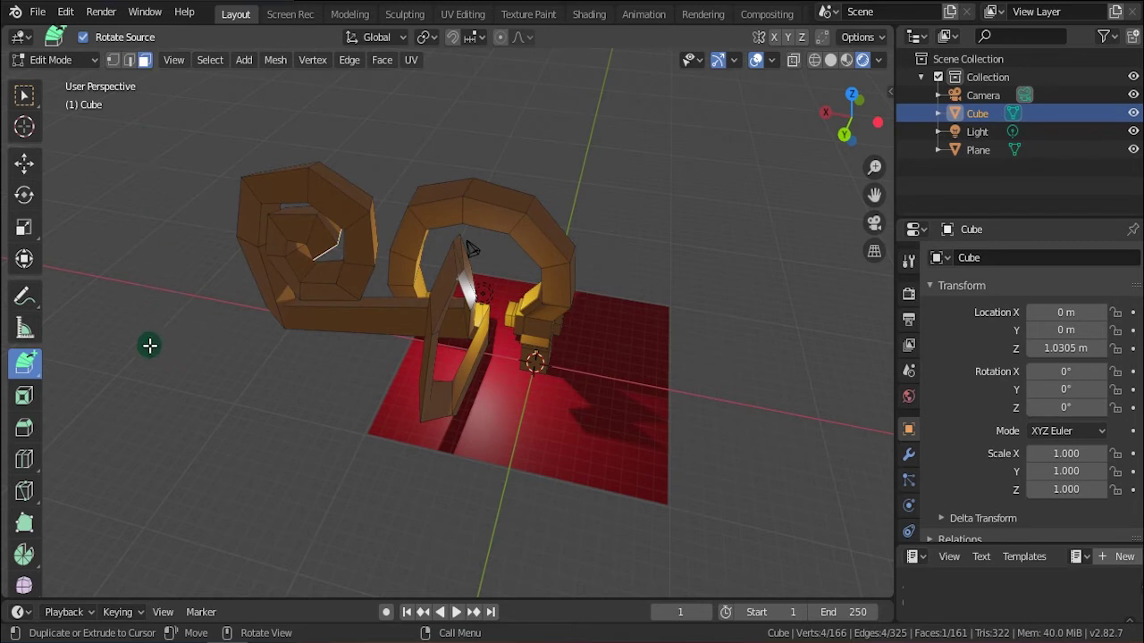
Choose Extrude Region from the extrude flyout, then activate the Select Box tool.
left_click(24, 362)
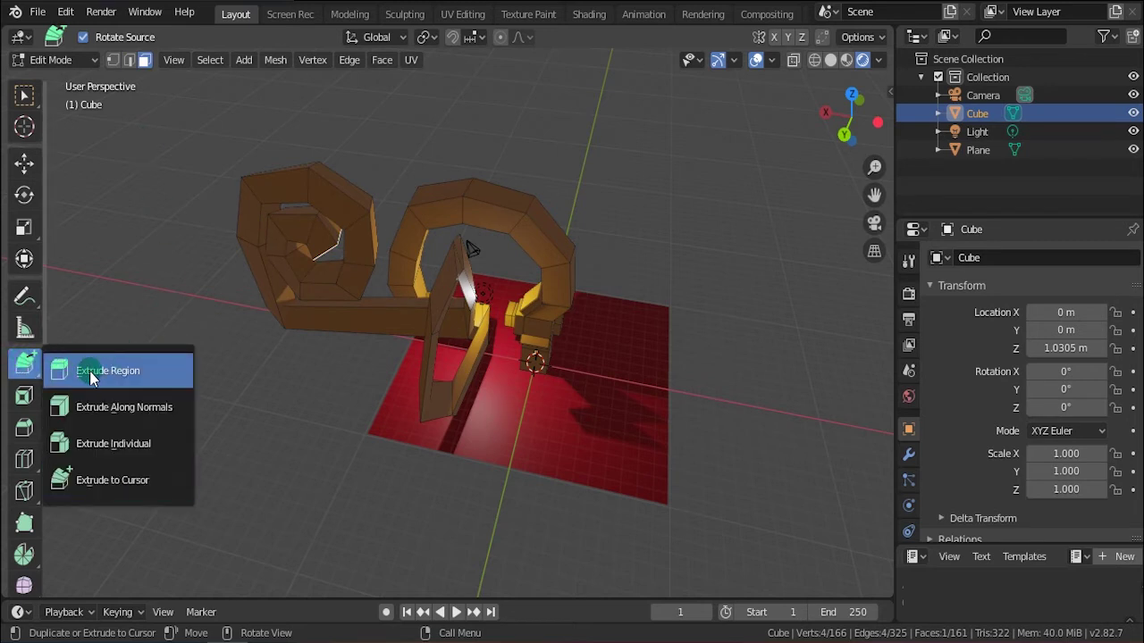
left_click(26, 373)
mouse_move(321, 388)
middle_mouse_down()
mouse_move(462, 375)
mouse_move(349, 310)
mouse_move(365, 242)
mouse_move(408, 405)
mouse_move(539, 409)
mouse_move(502, 441)
mouse_move(340, 414)
middle_mouse_up()
left_click(24, 362)
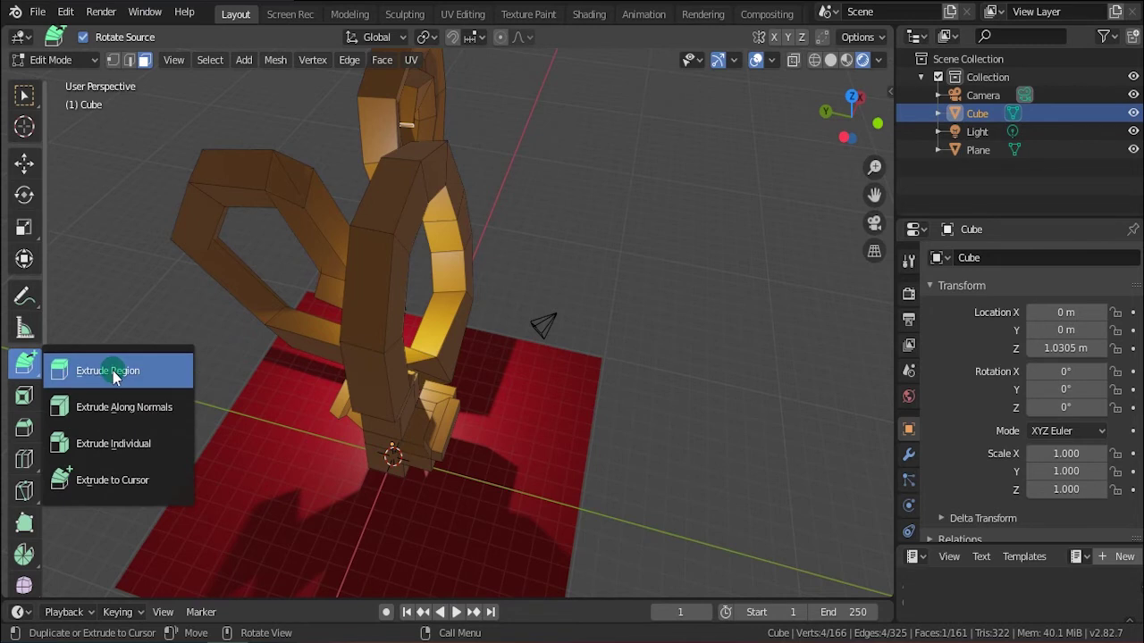
left_click(24, 95)
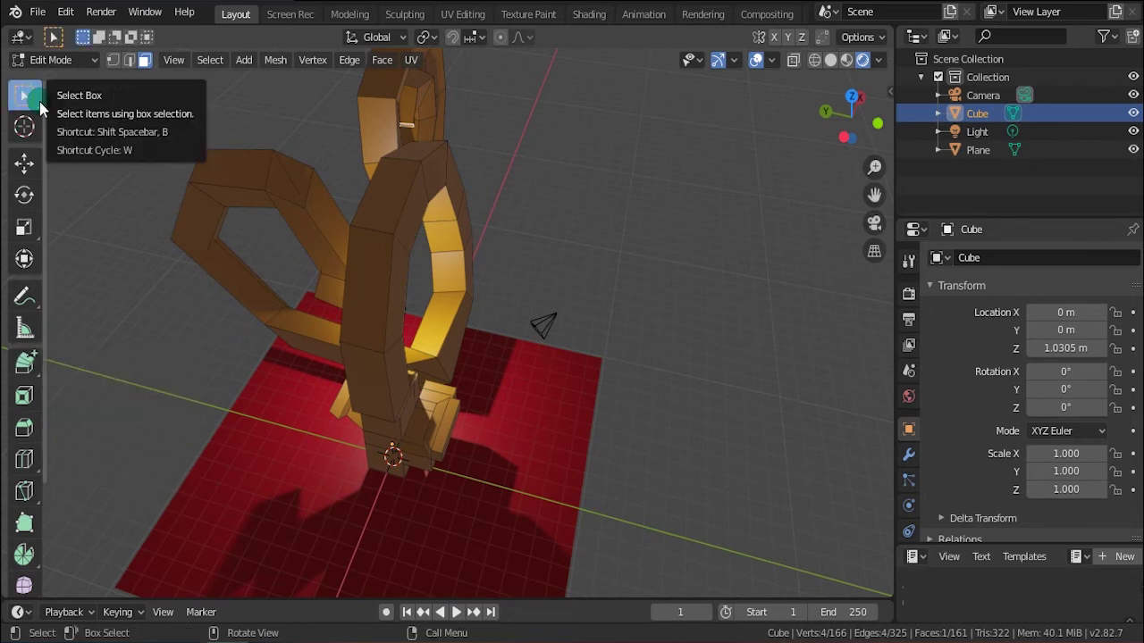
Extrude the front column's top face upward and a nearby side face outward.
left_click(379, 187)
mouse_move(417, 386)
middle_mouse_down()
mouse_move(457, 390)
mouse_move(459, 373)
middle_mouse_up()
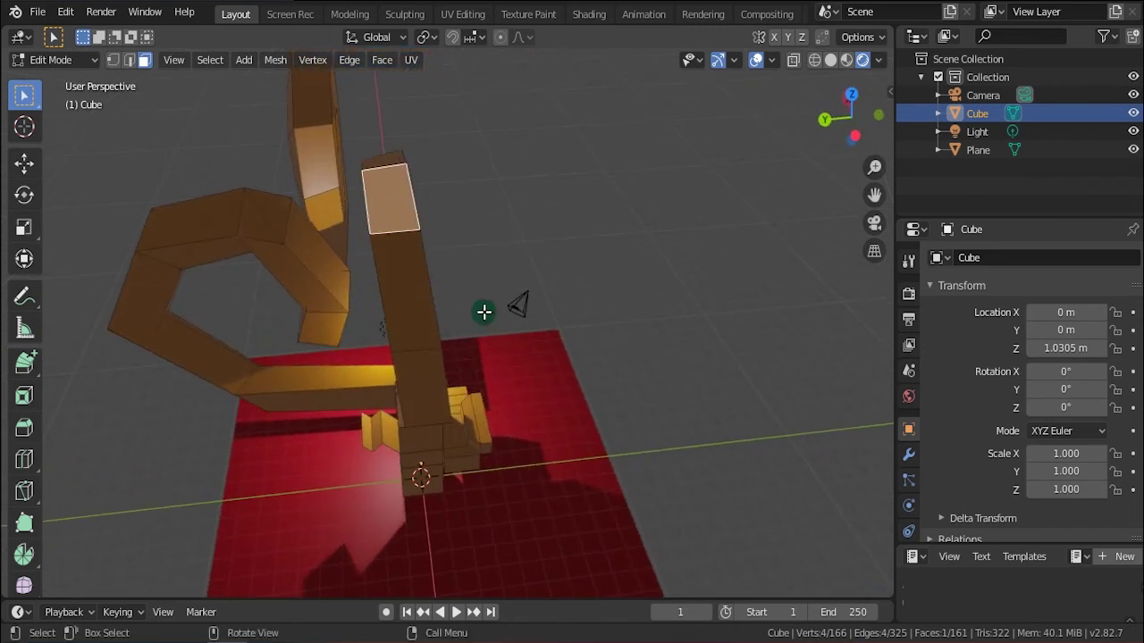
key("e")
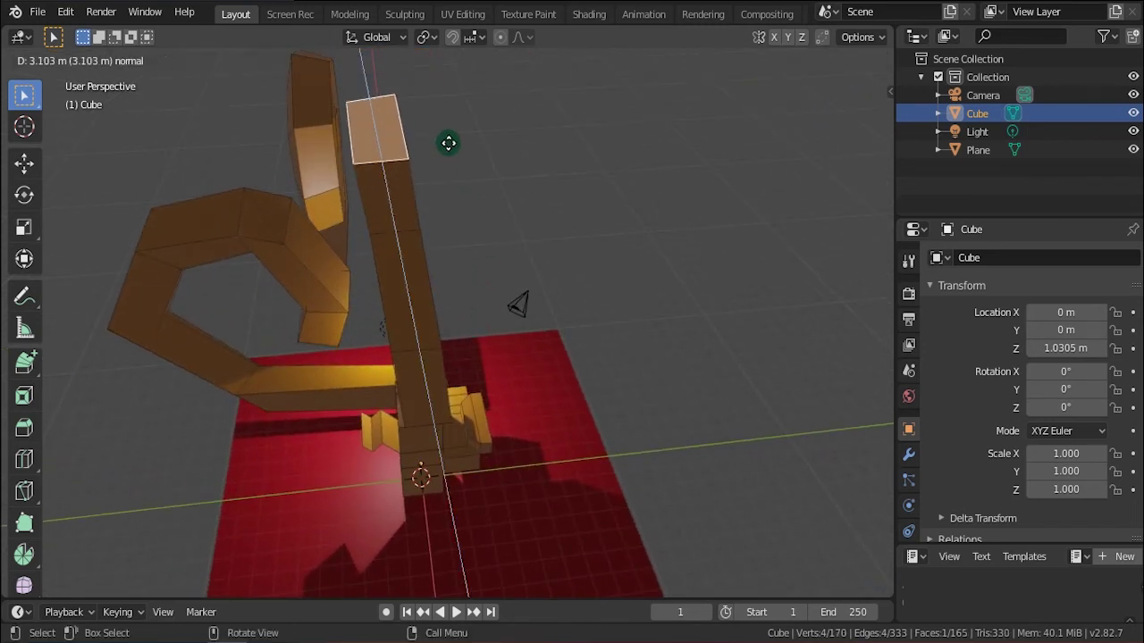
left_click(447, 140)
mouse_move(446, 142)
middle_mouse_down()
mouse_move(389, 261)
mouse_move(420, 258)
mouse_move(465, 224)
mouse_move(500, 229)
mouse_move(409, 183)
middle_mouse_up()
left_click(410, 183)
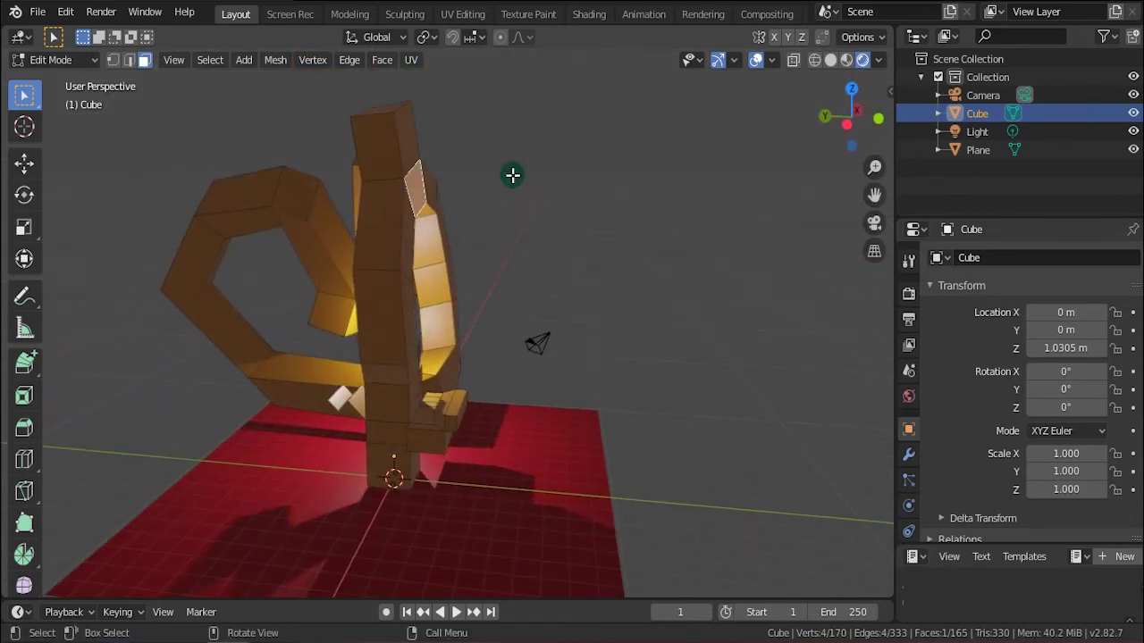
key("e")
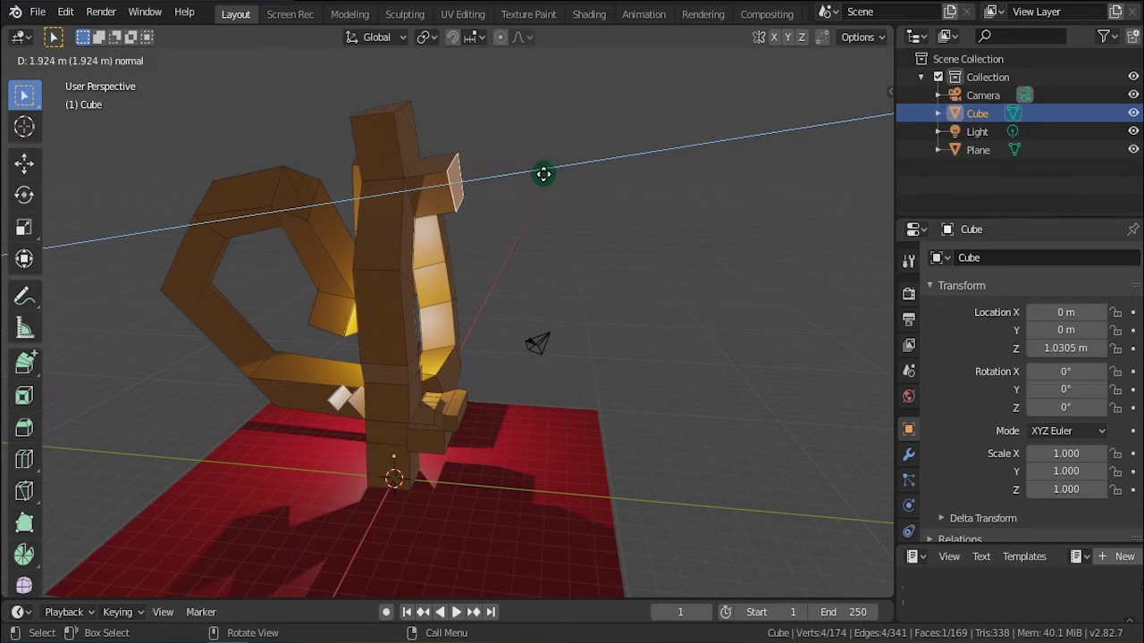
left_click(563, 177)
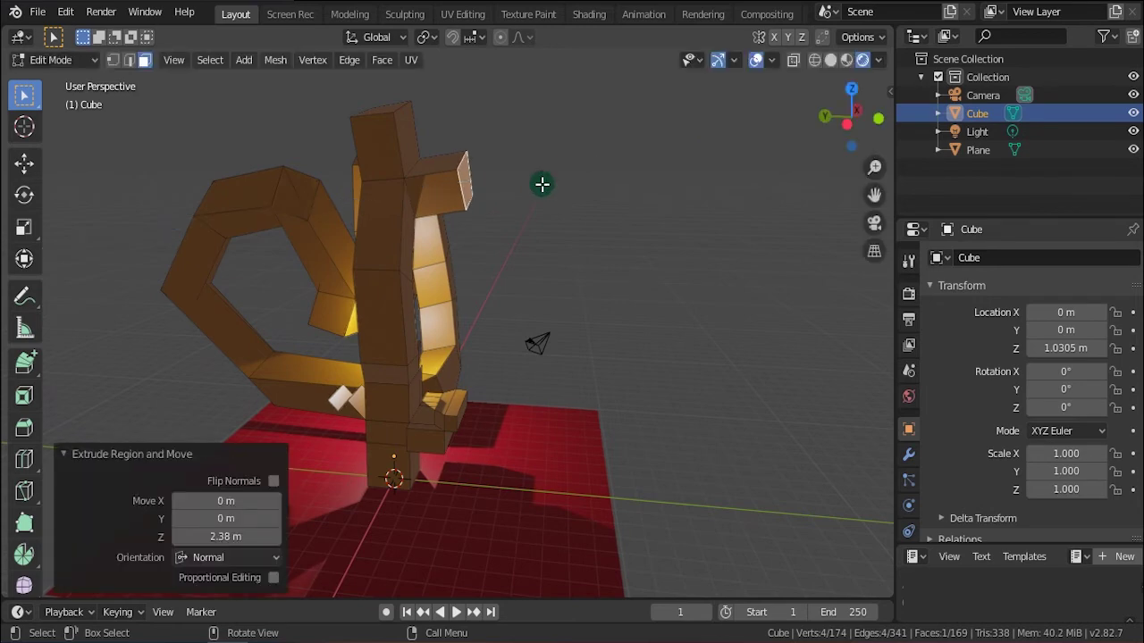
Extrude a face on the upper ring outward twice into a long block.
mouse_move(445, 250)
middle_mouse_down()
mouse_move(628, 252)
mouse_move(521, 237)
middle_mouse_up()
left_click(515, 220)
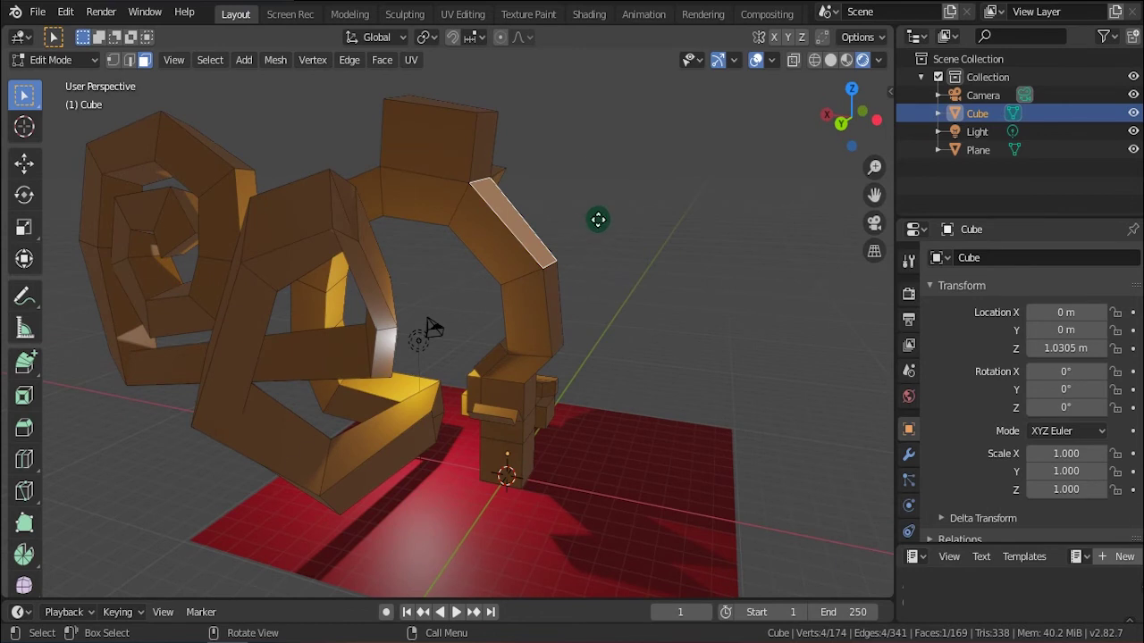
key("e")
left_click(673, 161)
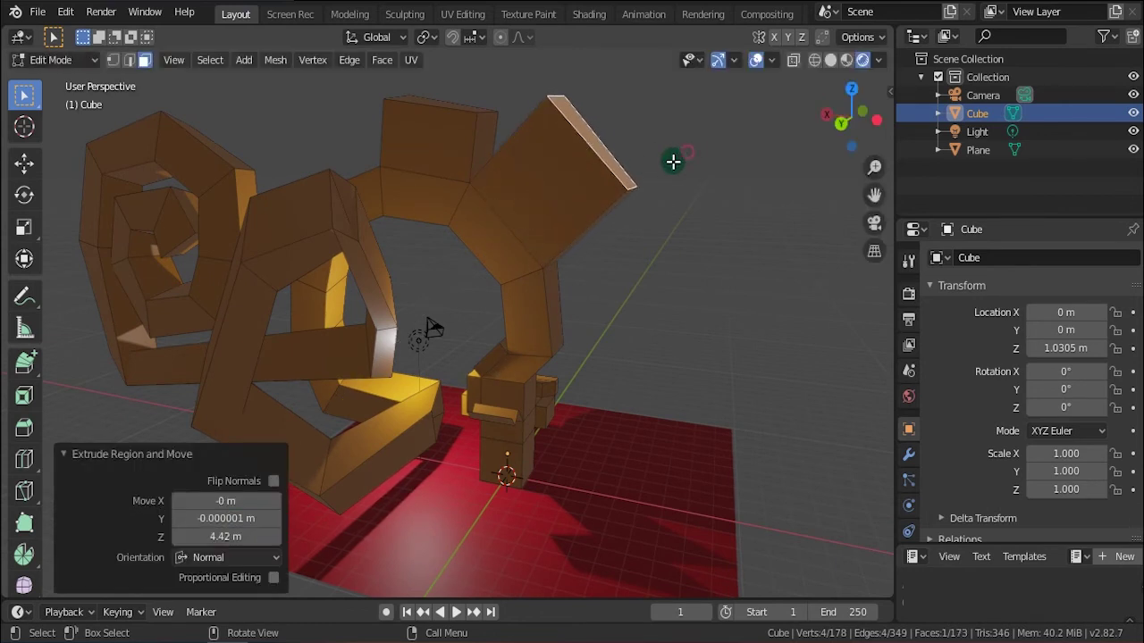
middle_click_drag(637, 244, 640, 229)
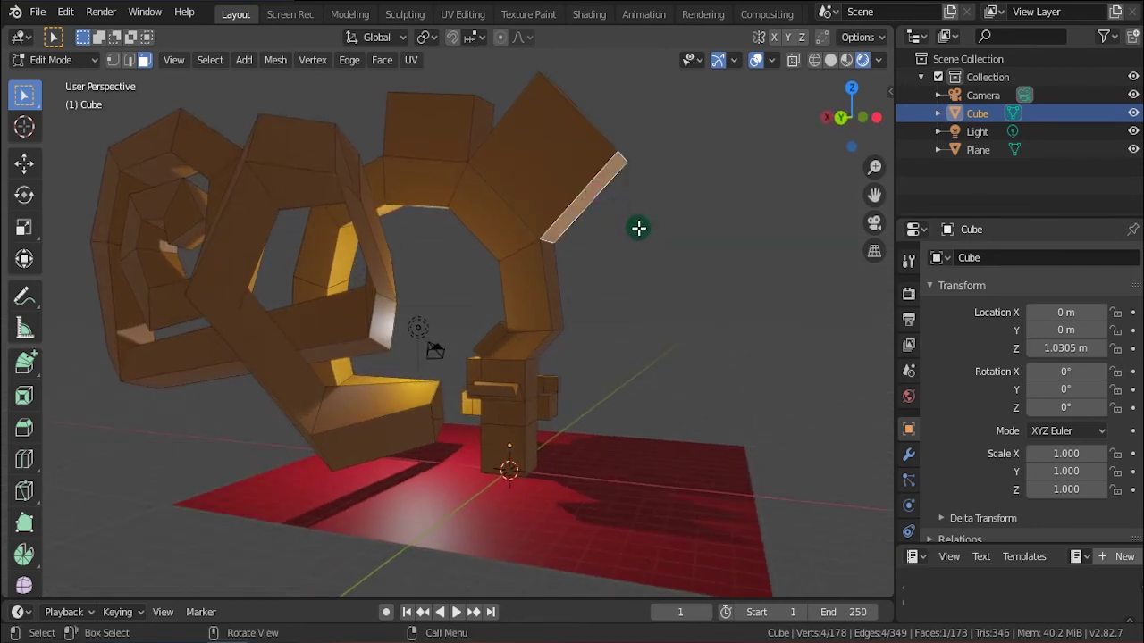
key("e")
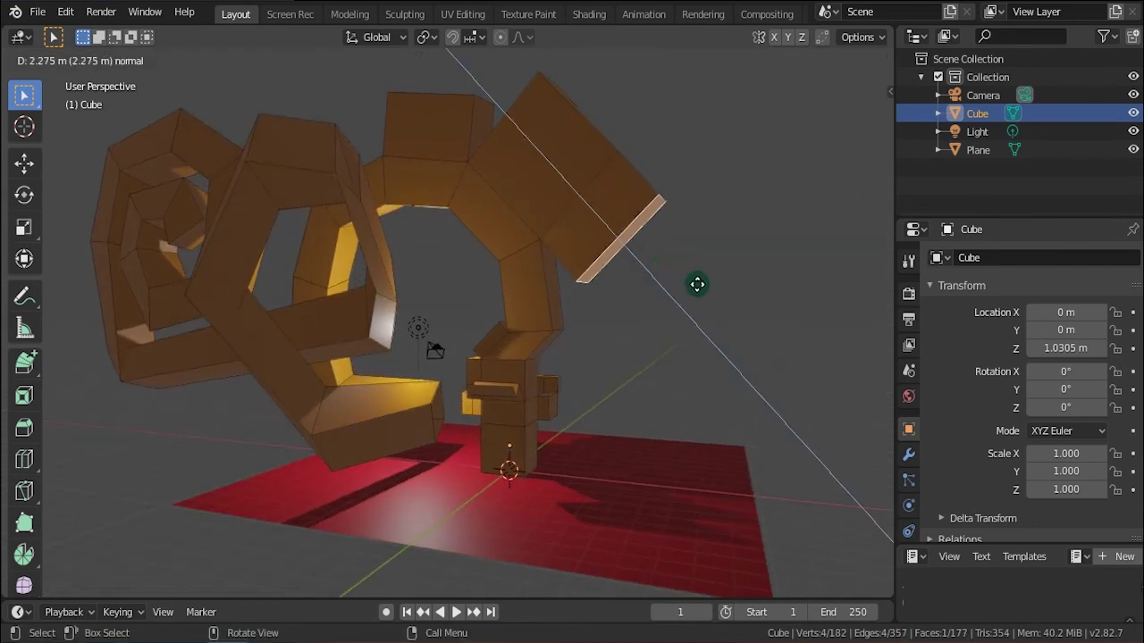
left_click(697, 280)
Orbit around the sculpture and select a small face near the column top.
mouse_move(725, 390)
middle_mouse_down()
mouse_move(688, 457)
mouse_move(708, 458)
mouse_move(197, 209)
middle_mouse_up()
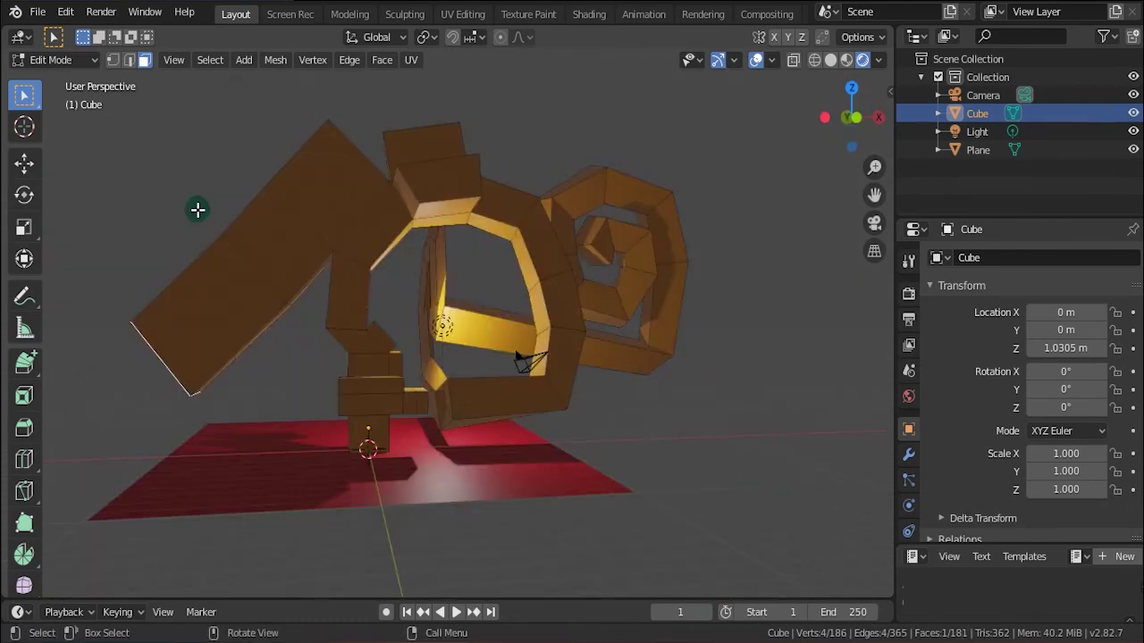
mouse_move(253, 304)
middle_mouse_down()
mouse_move(324, 339)
mouse_move(409, 352)
mouse_move(477, 186)
middle_mouse_up()
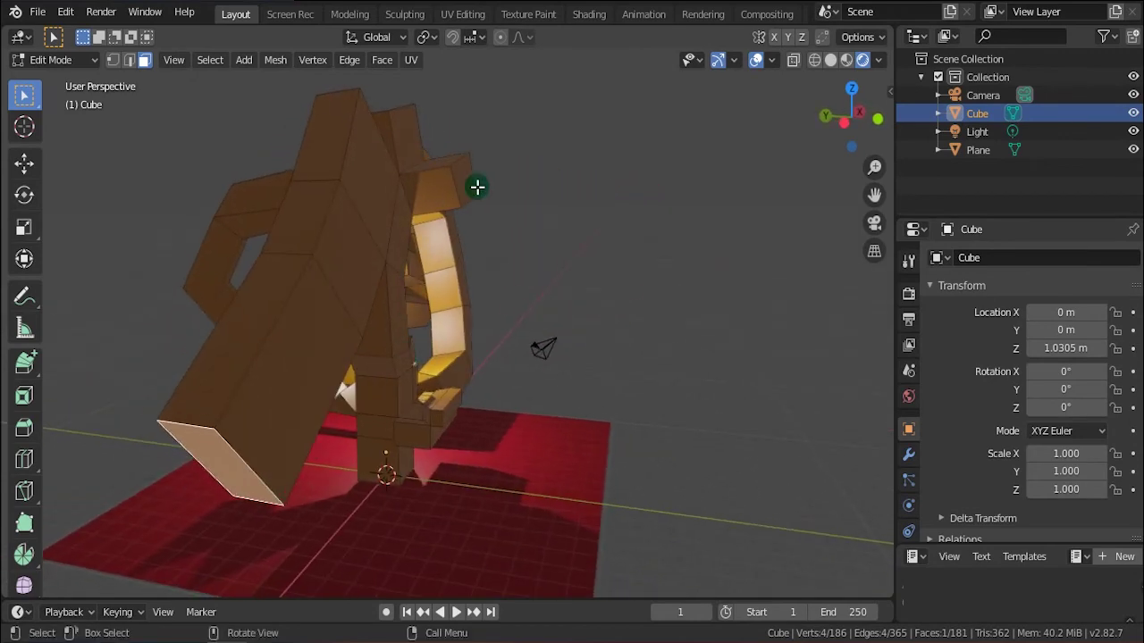
left_click(466, 196)
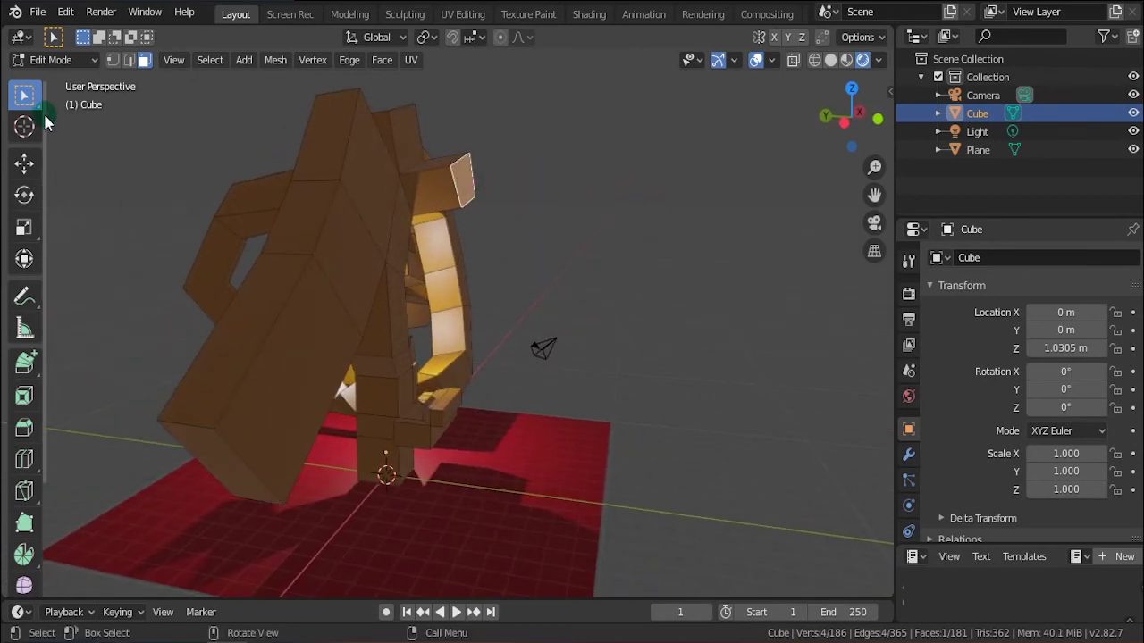
mouse_move(261, 394)
middle_mouse_down()
mouse_move(442, 402)
mouse_move(458, 316)
middle_mouse_up()
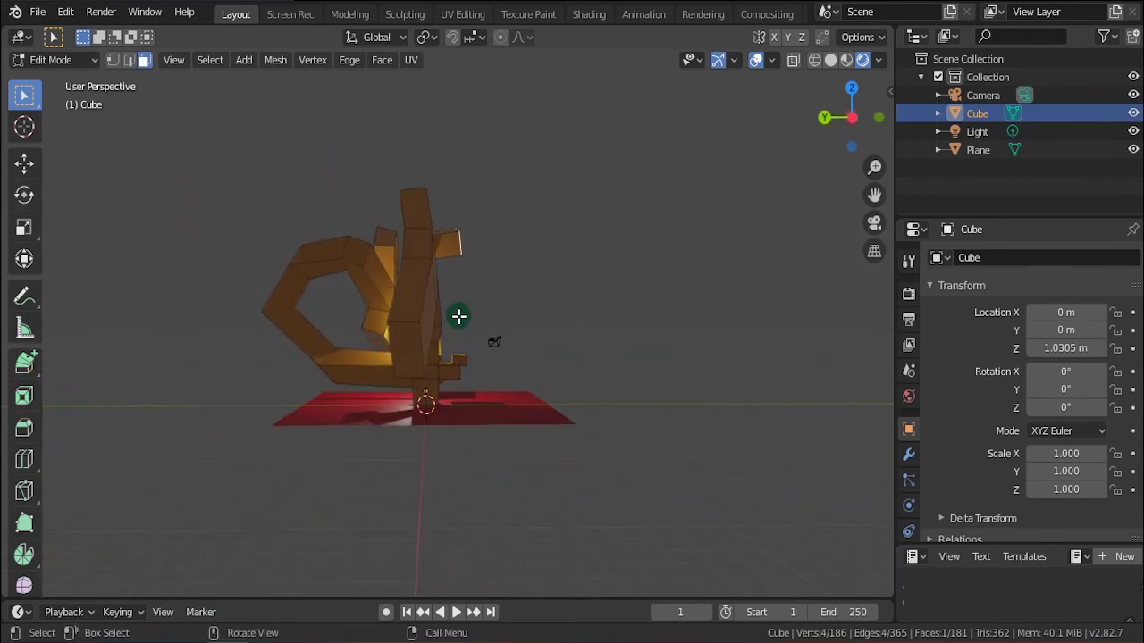
In Left Orthographic view, extrude an arm up, curling left across the top and back around.
left_click(847, 117)
middle_click_drag(497, 249, 519, 299, "shift")
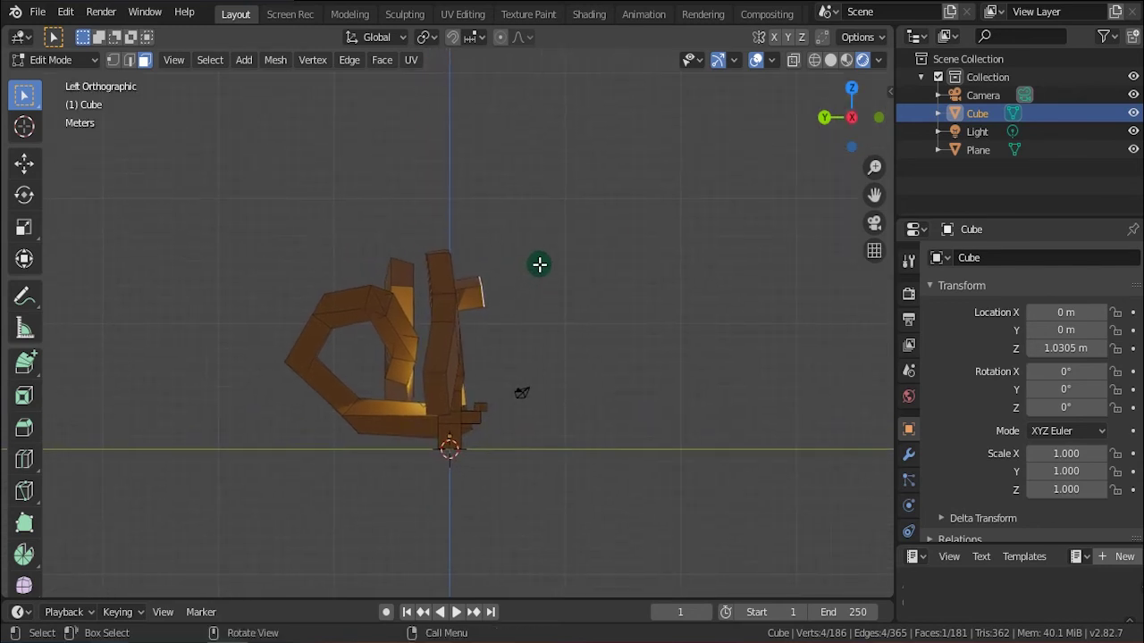
right_click(546, 200, "ctrl")
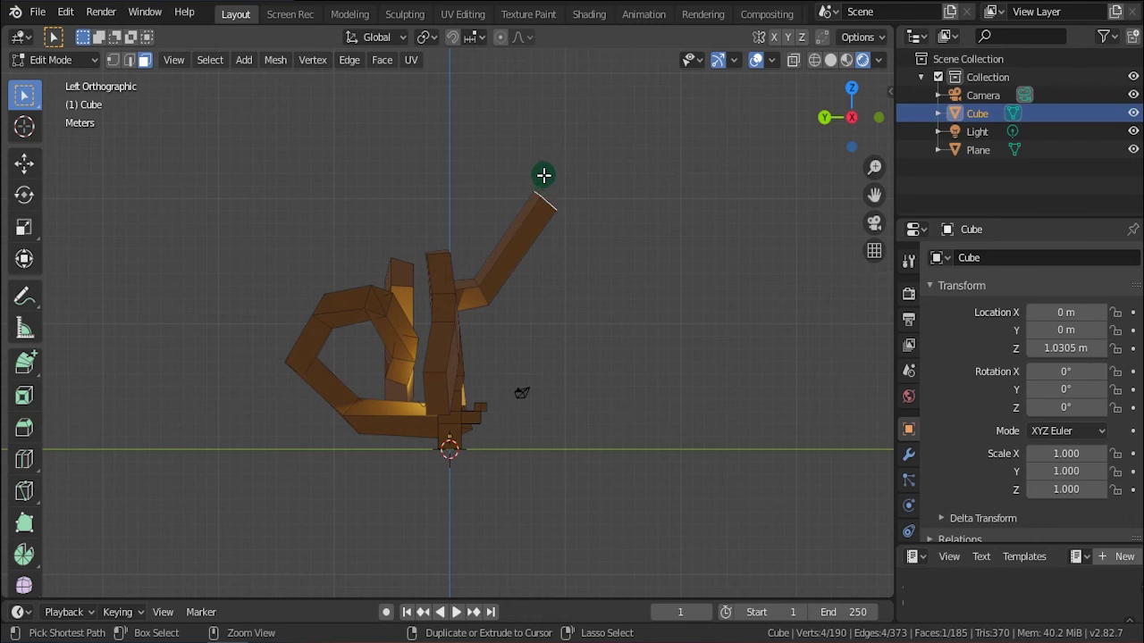
right_click(491, 98, "ctrl")
right_click(390, 91, "ctrl")
right_click(302, 116, "ctrl")
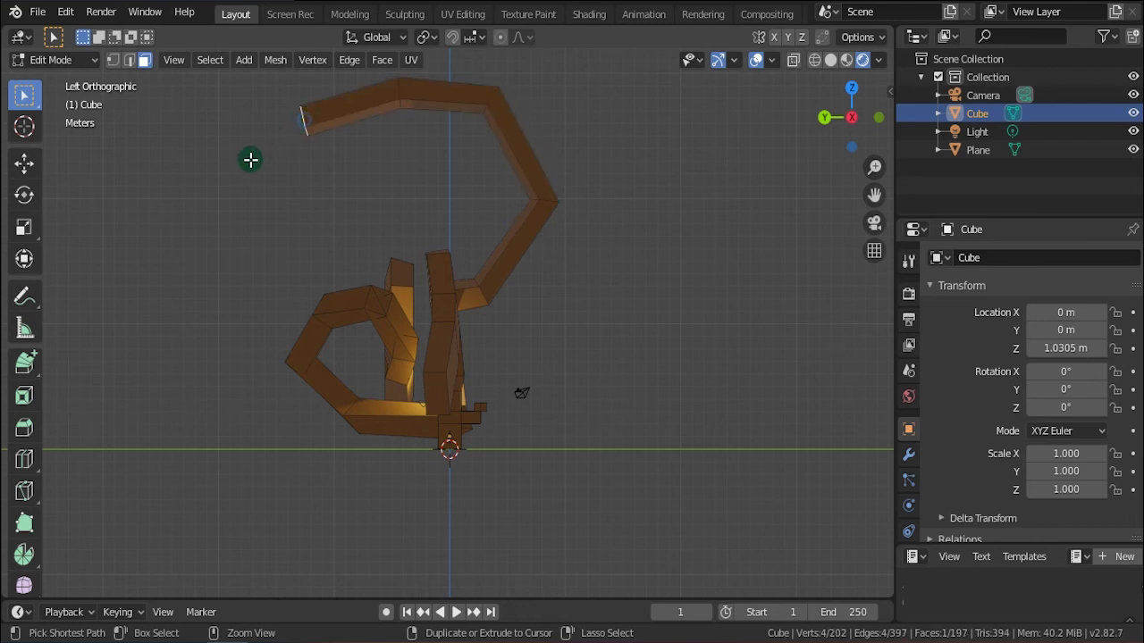
right_click(239, 170, "ctrl")
right_click(230, 240, "ctrl")
right_click(299, 255, "ctrl")
right_click(390, 234, "ctrl")
right_click(531, 202, "ctrl")
right_click(486, 128, "ctrl")
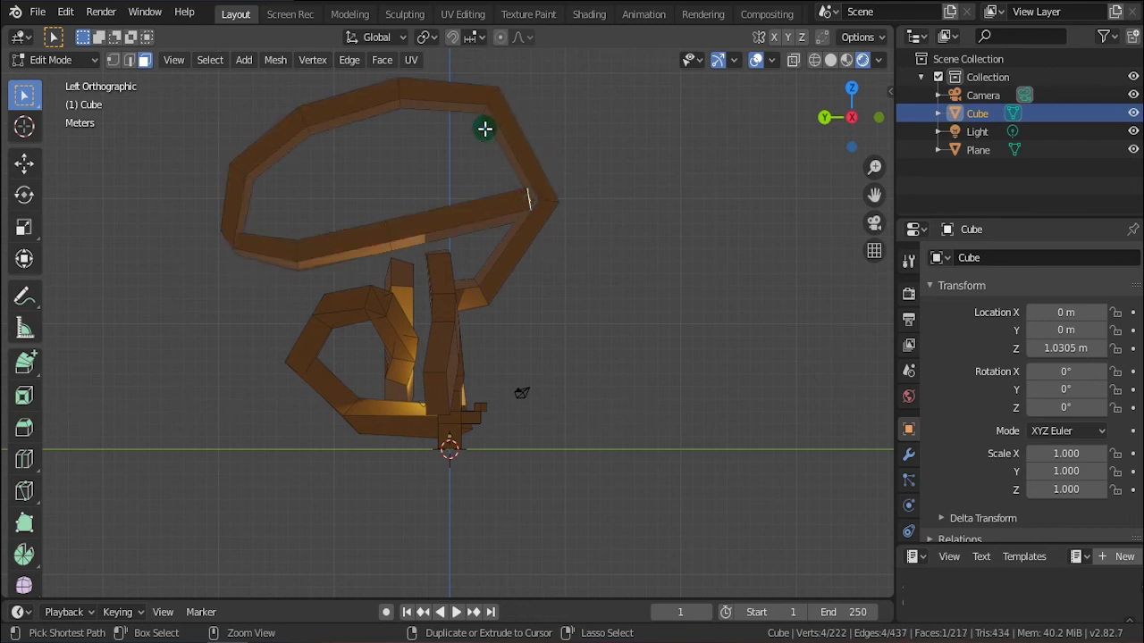
Curl the arm inward into a spiral, then orbit back to perspective to inspect it.
right_click(395, 140, "ctrl")
right_click(349, 156, "ctrl")
right_click(294, 174, "ctrl")
right_click(288, 212, "ctrl")
right_click(361, 200, "ctrl")
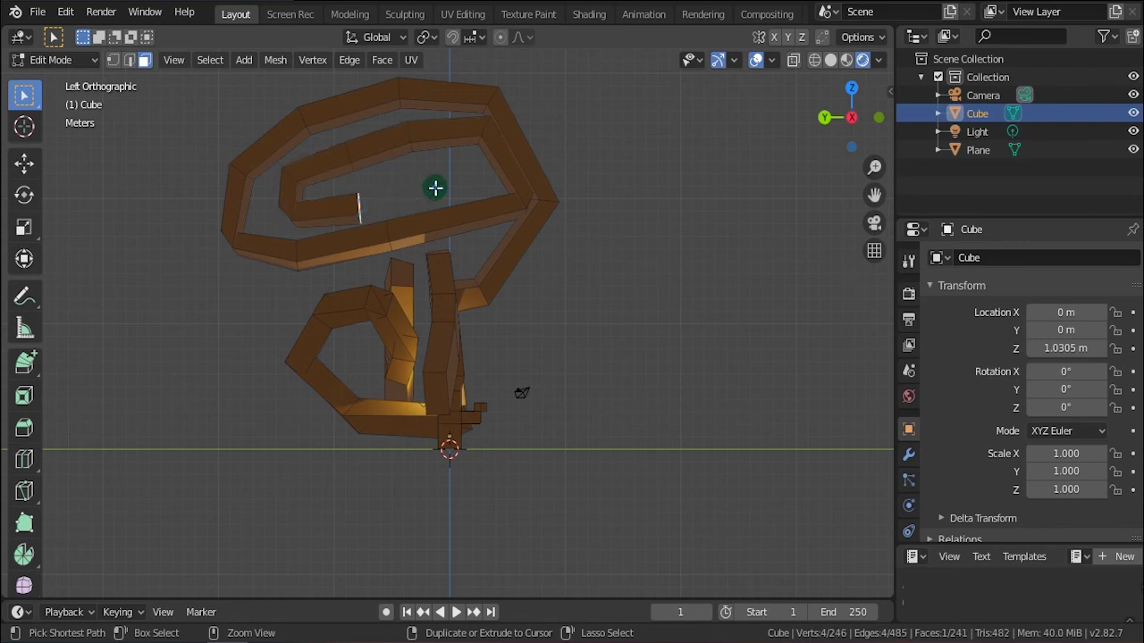
right_click(435, 188, "ctrl")
right_click(464, 176, "ctrl")
middle_click_drag(664, 277, 358, 329)
mouse_move(353, 354)
middle_mouse_down()
mouse_move(286, 349)
mouse_move(548, 339)
mouse_move(646, 319)
mouse_move(598, 317)
mouse_move(384, 370)
middle_mouse_up()
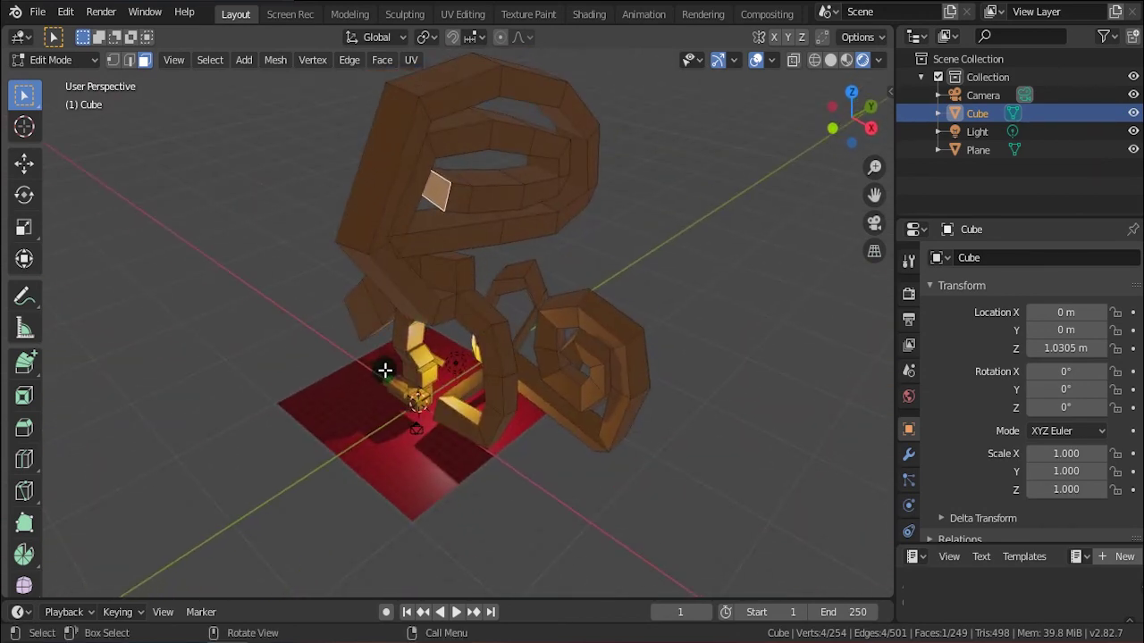